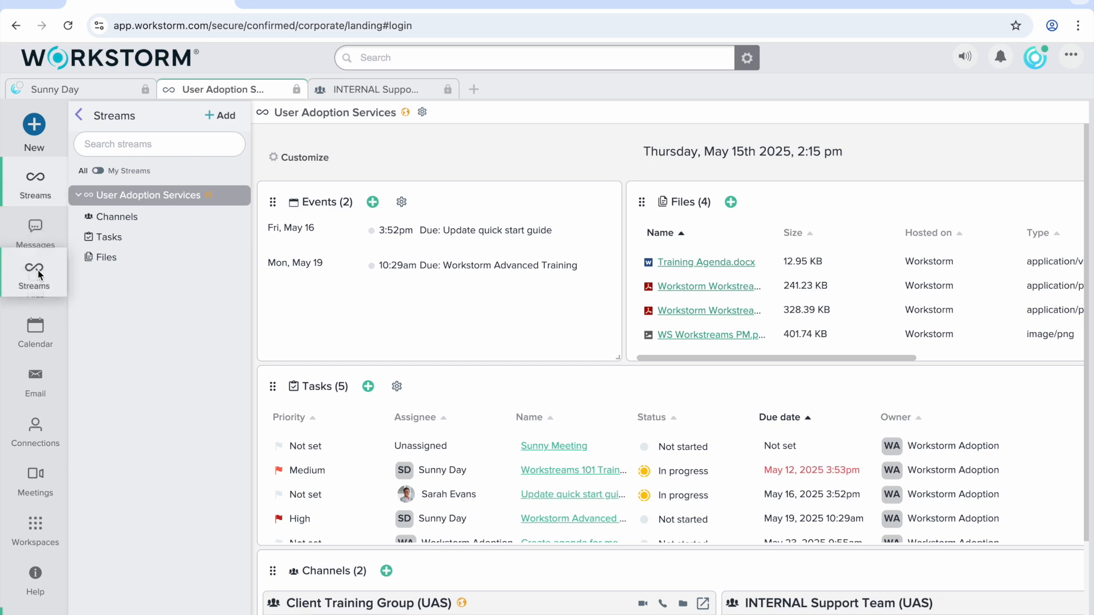
# Move Streams to the first place in the navigation bar, above Messages.
pyautogui.moveTo(46, 388); pyautogui.dragTo(44, 183)
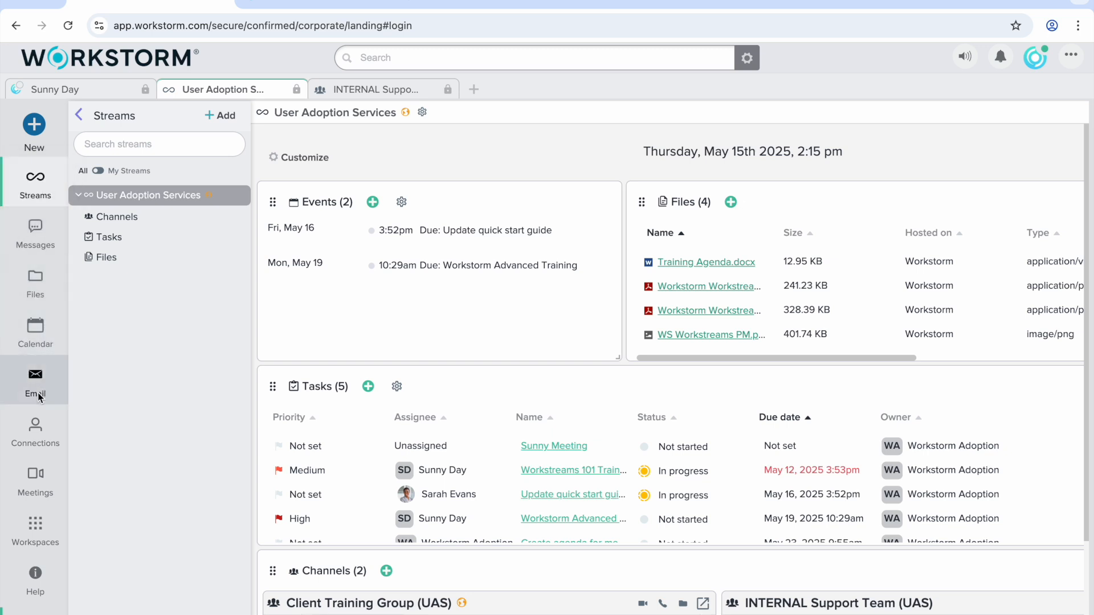
# Switch the Enable Fully Featured option off and back on, and close the options.
pyautogui.click(1071, 56)
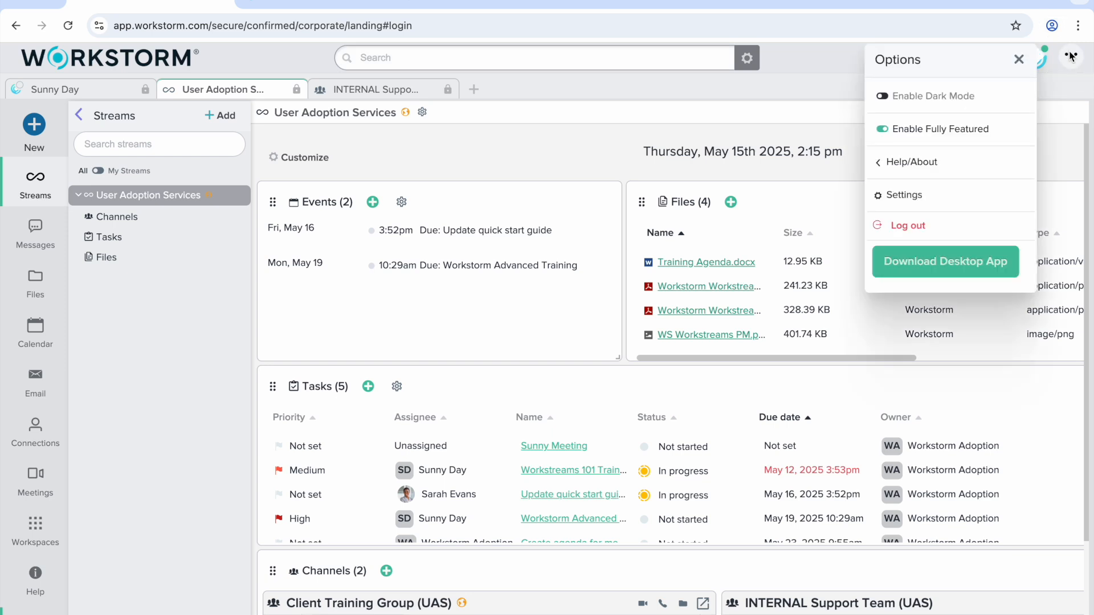
pyautogui.click(954, 131)
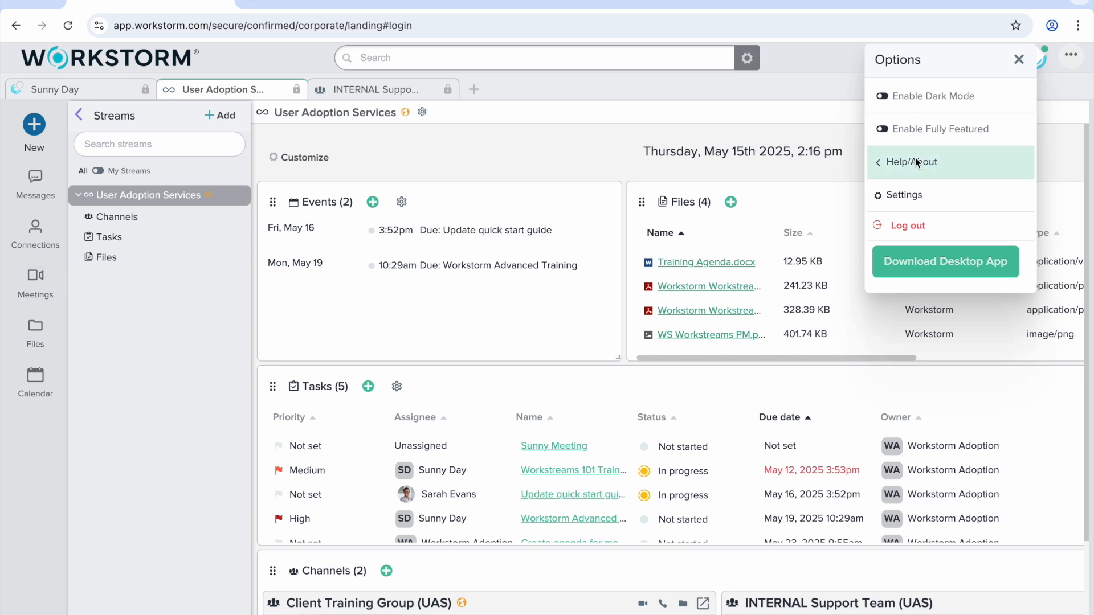
pyautogui.click(937, 129)
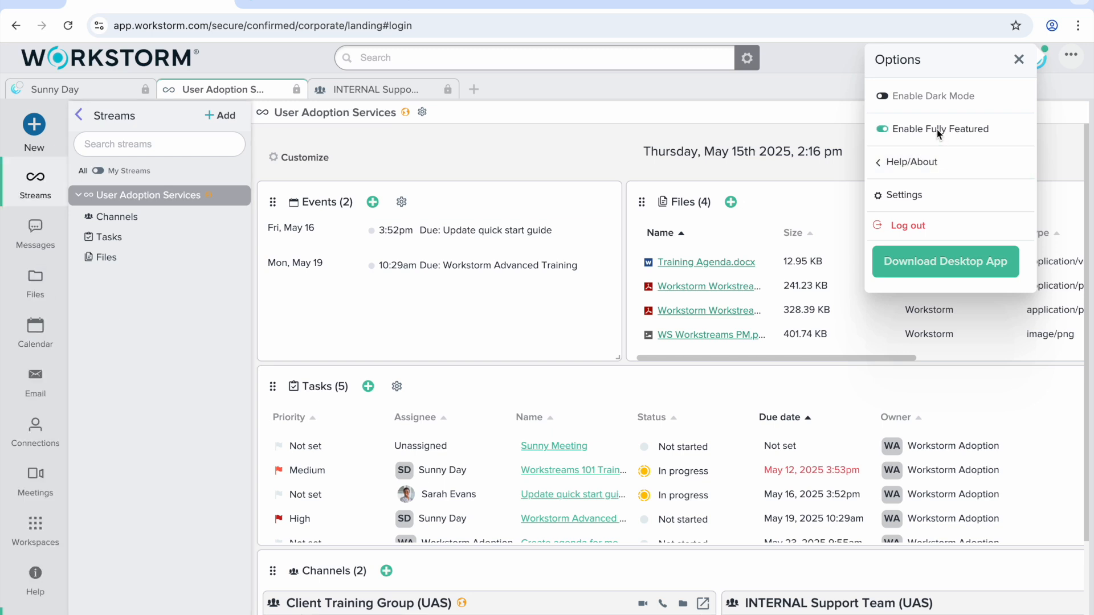
pyautogui.click(1021, 59)
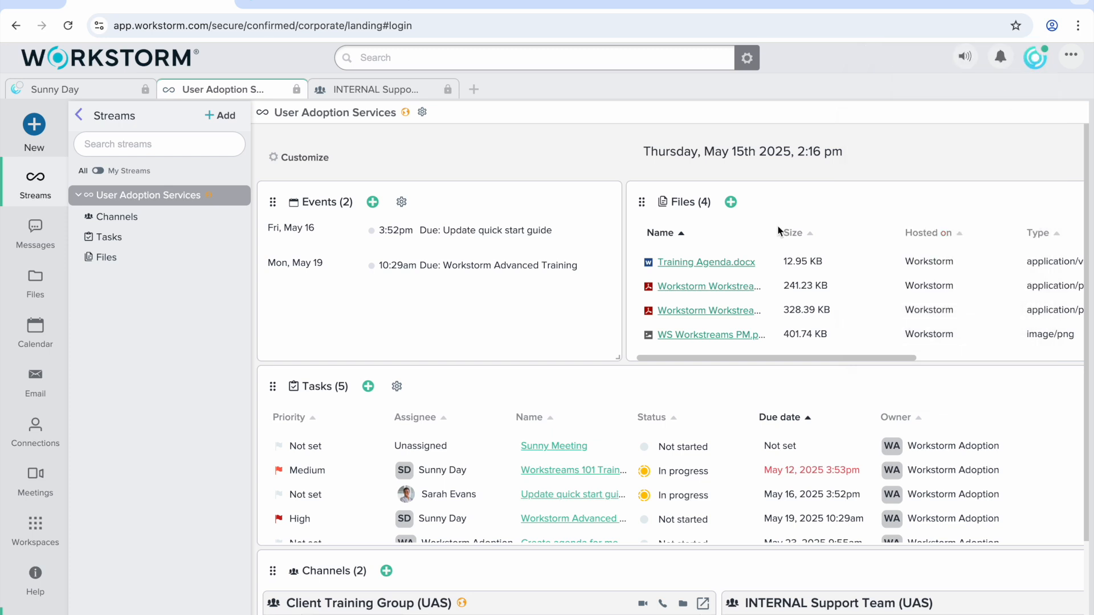
# Go through the pinned tabs and bring up the INTERNAL Support Team channel.
pyautogui.click(105, 90)
pyautogui.click(215, 94)
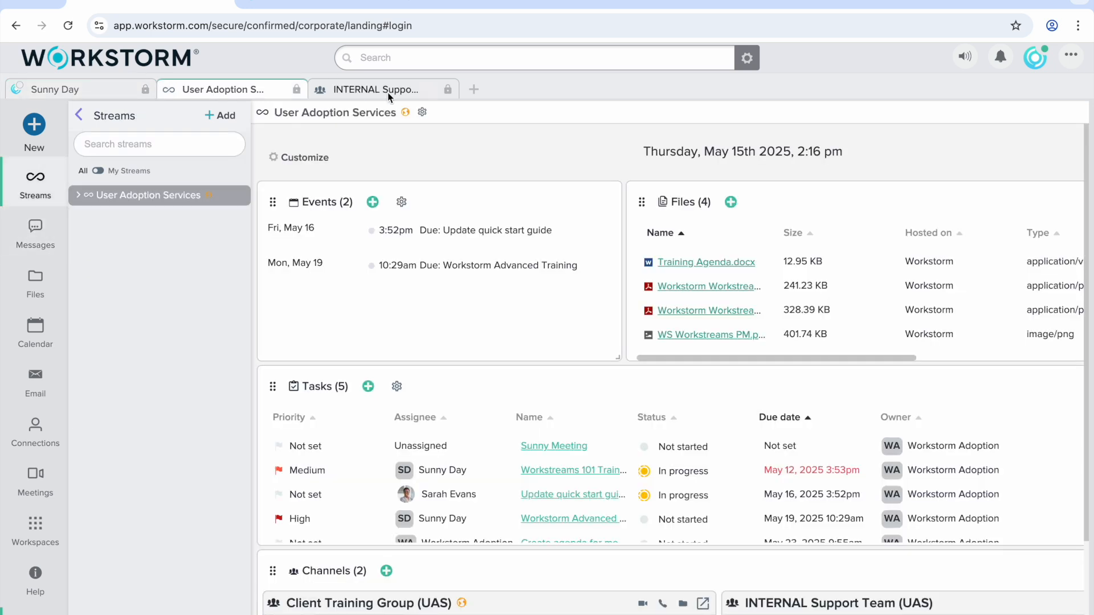
pyautogui.click(394, 93)
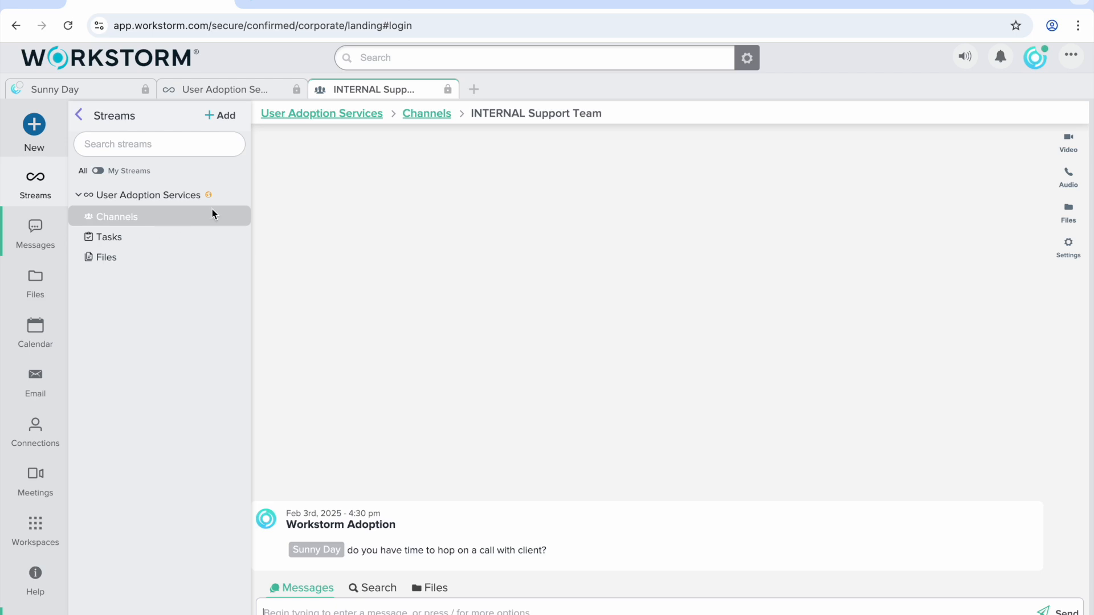
# Open the demo channel in a new tab and close that tab again.
pyautogui.click(474, 90)
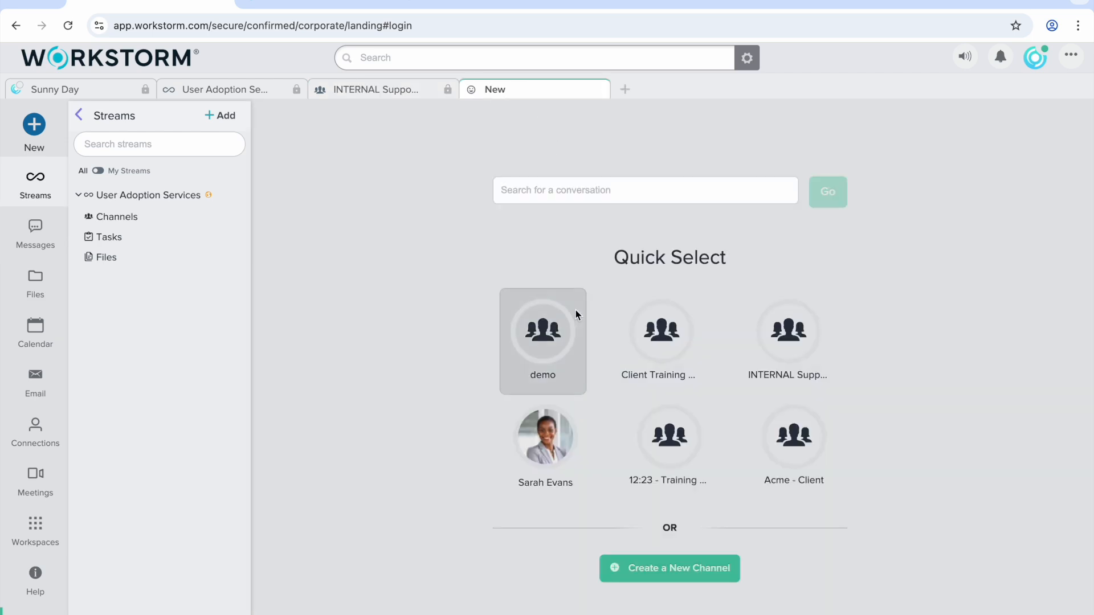
pyautogui.click(549, 384)
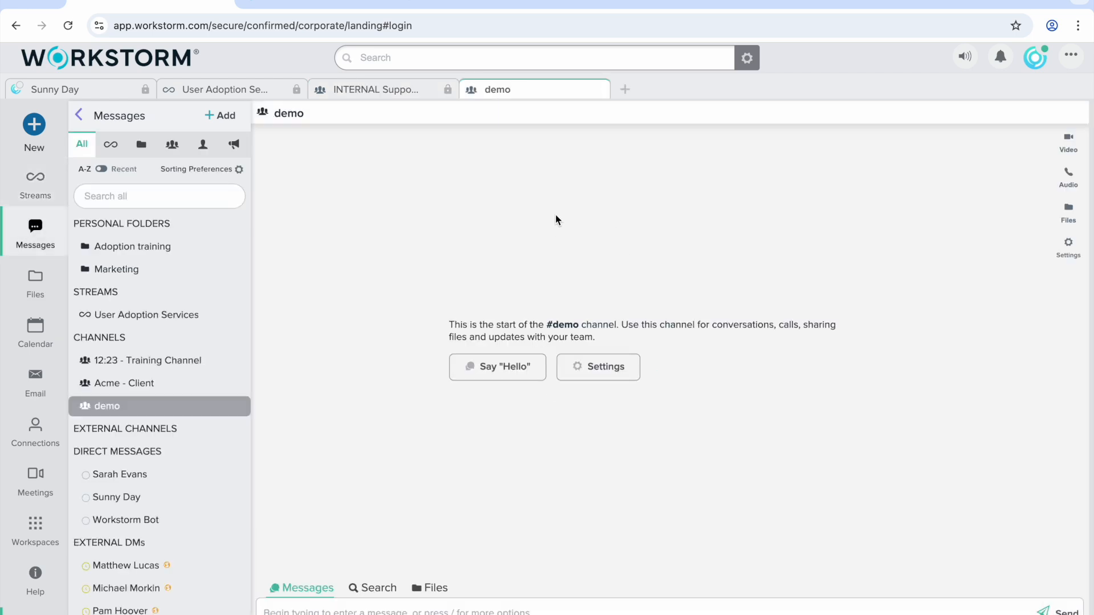
pyautogui.click(456, 91)
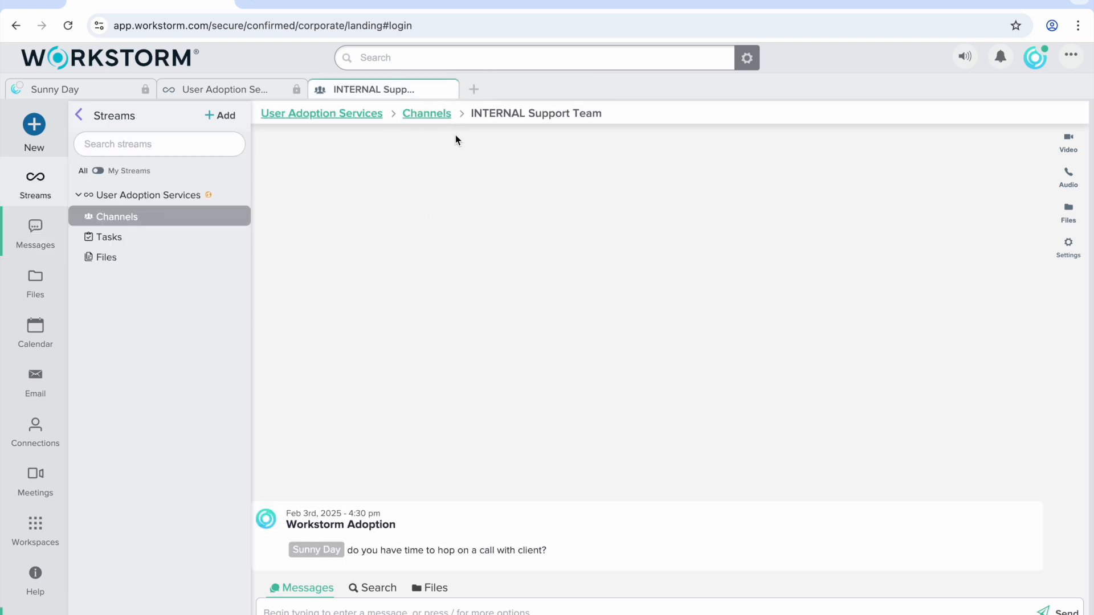
# Move the INTERNAL Support Team tab ahead of the User Adoption Services tab and display the User Adoption Services stream.
pyautogui.moveTo(395, 95); pyautogui.dragTo(212, 91)
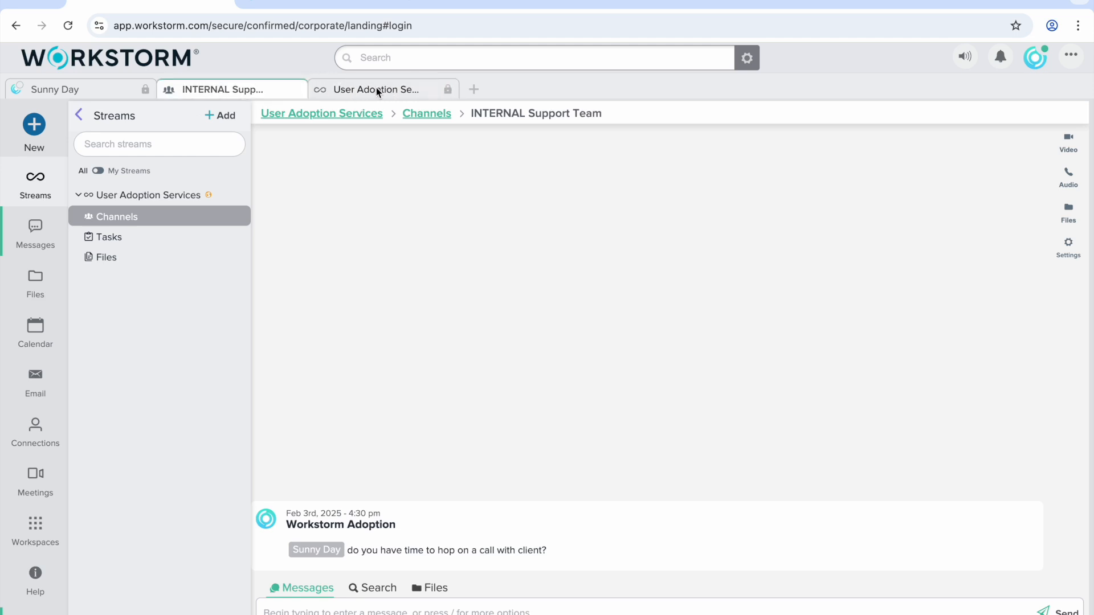
pyautogui.click(377, 90)
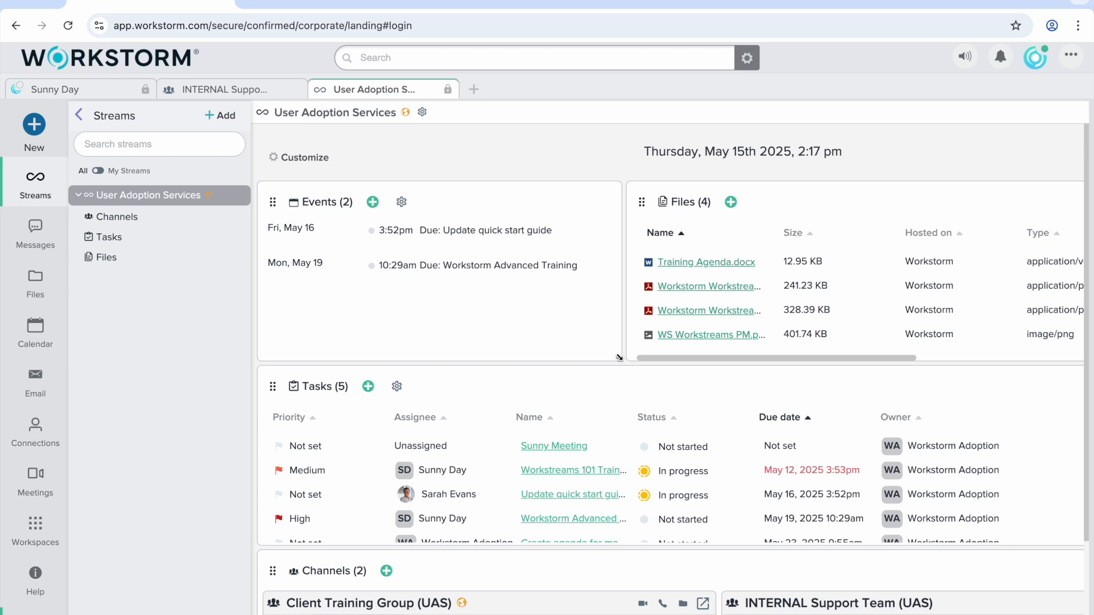
# Rearrange the stream dashboard by enlarging Events and placing Files ahead of it, and reset the layout.
pyautogui.moveTo(617, 357); pyautogui.dragTo(608, 530)
pyautogui.moveTo(641, 201); pyautogui.dragTo(272, 203)
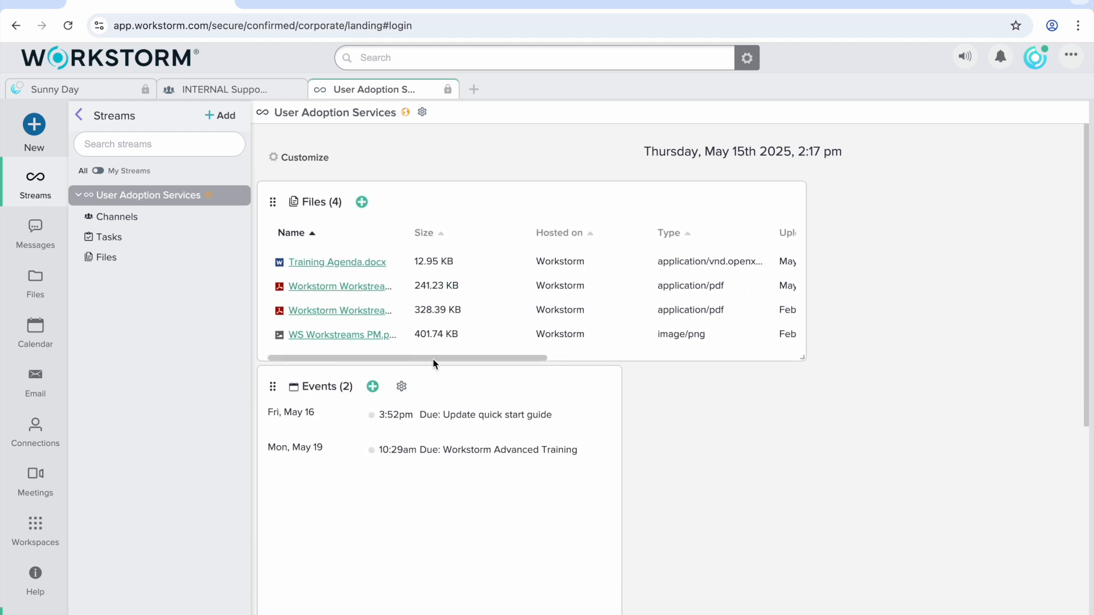
pyautogui.click(308, 162)
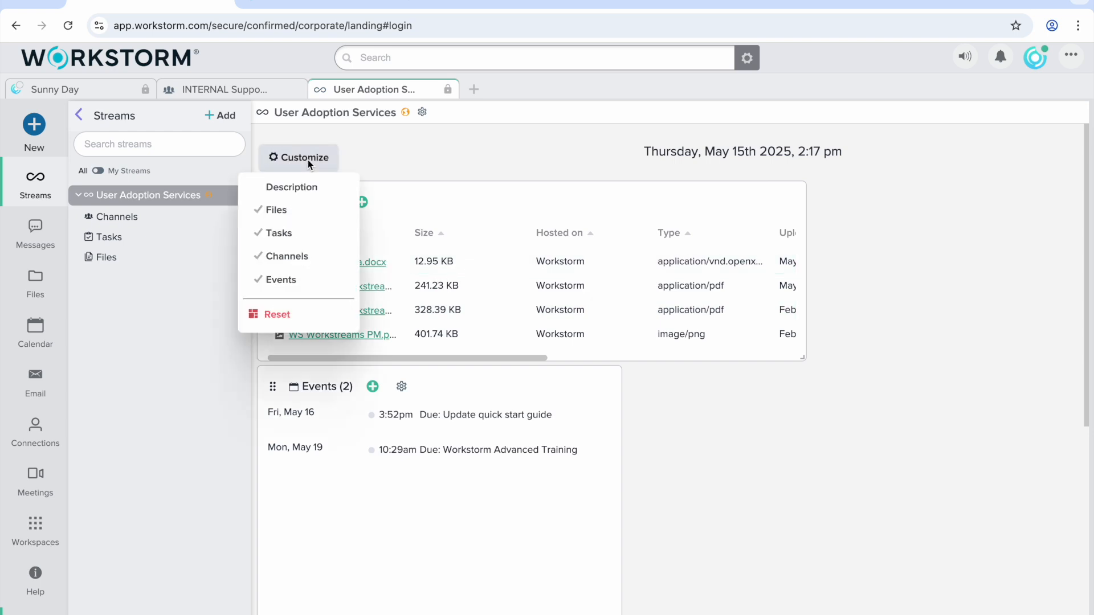
pyautogui.click(276, 312)
pyautogui.click(328, 319)
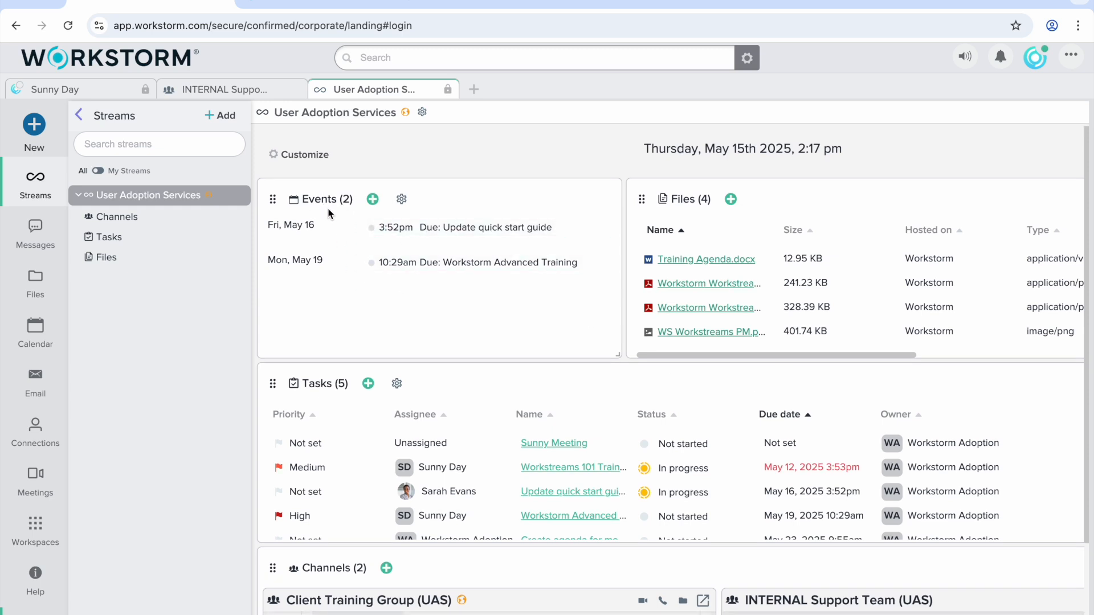
# View the details of the "Update quick start guide" task from the Events widget and close them.
pyautogui.click(398, 227)
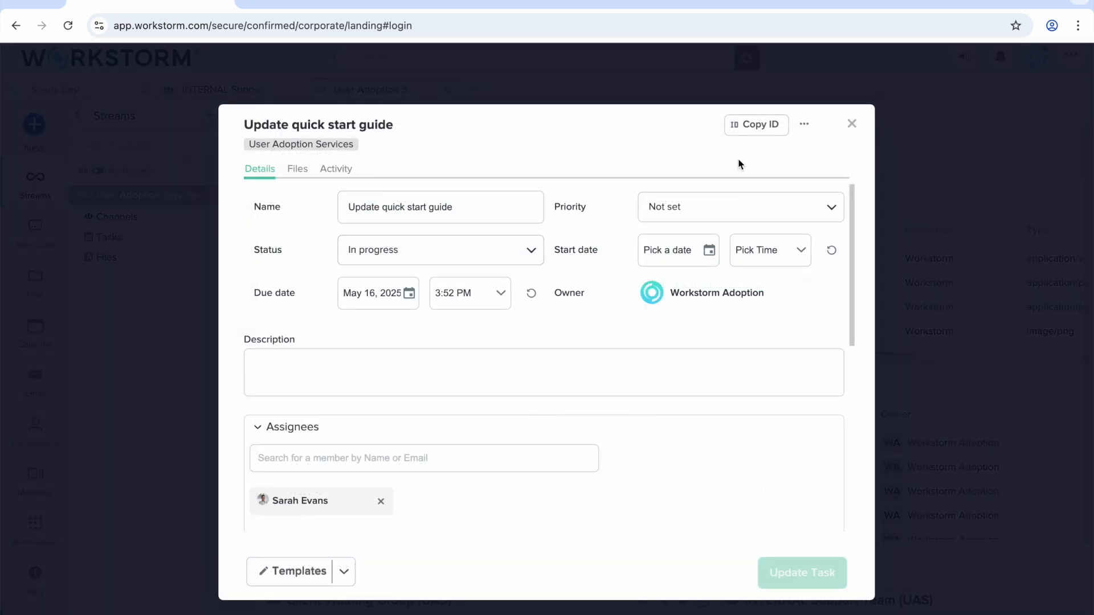
pyautogui.click(854, 125)
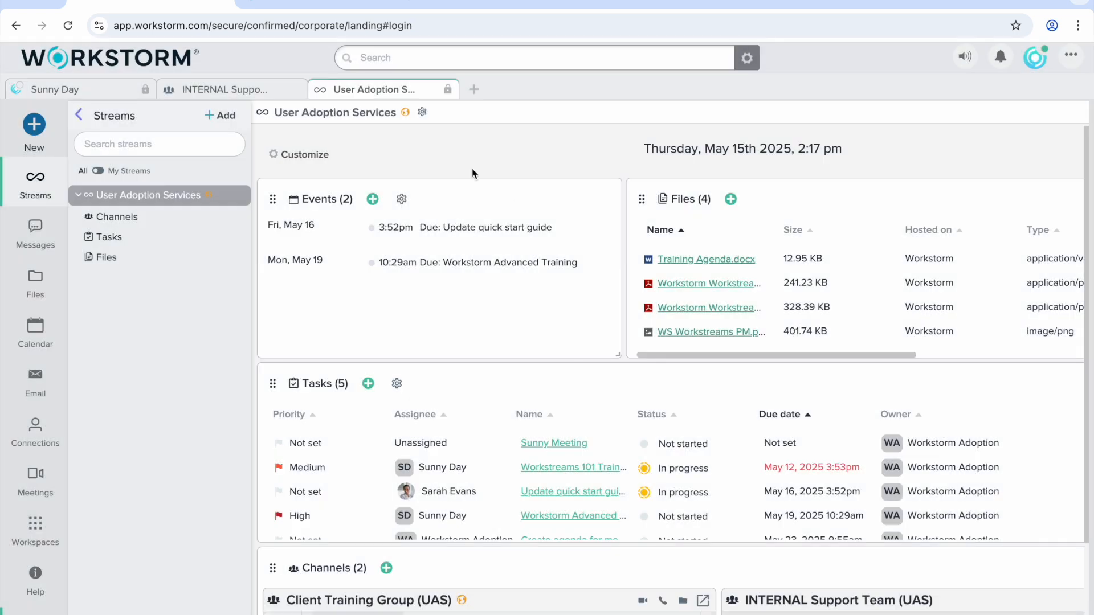
# Include calendar events in the Events widget and look through the event list.
pyautogui.click(402, 200)
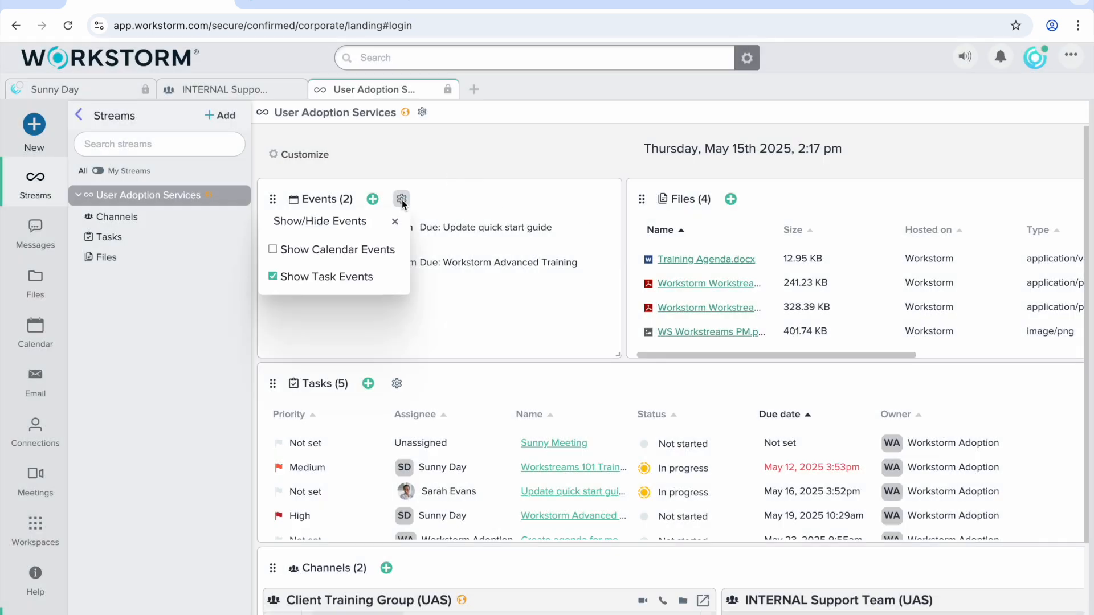
pyautogui.click(361, 249)
pyautogui.click(519, 188)
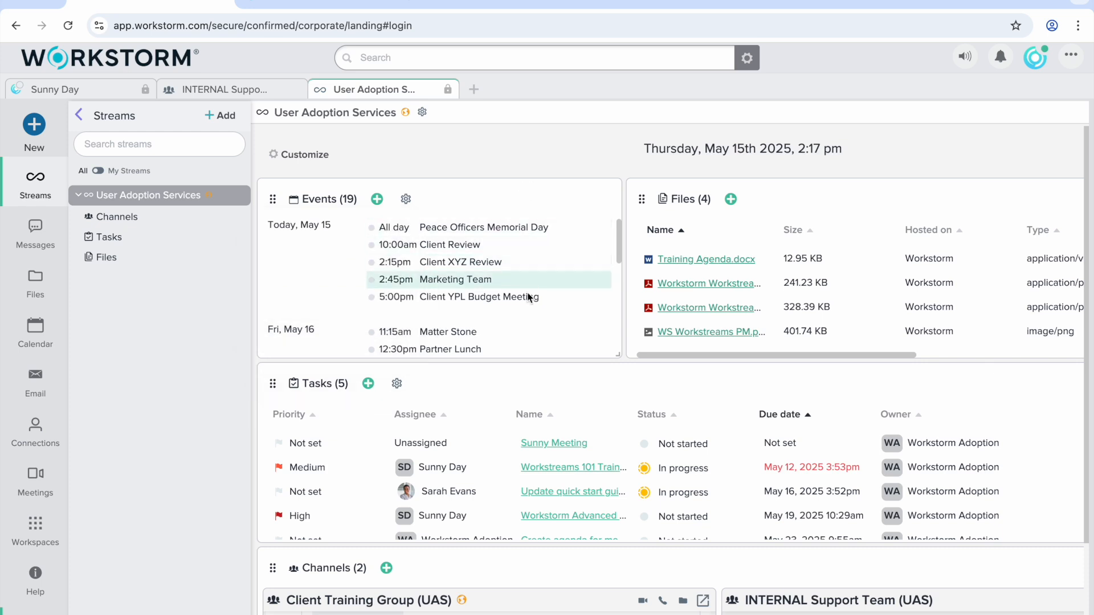
pyautogui.scroll(-1, 527, 301)
pyautogui.scroll(-4, 528, 303)
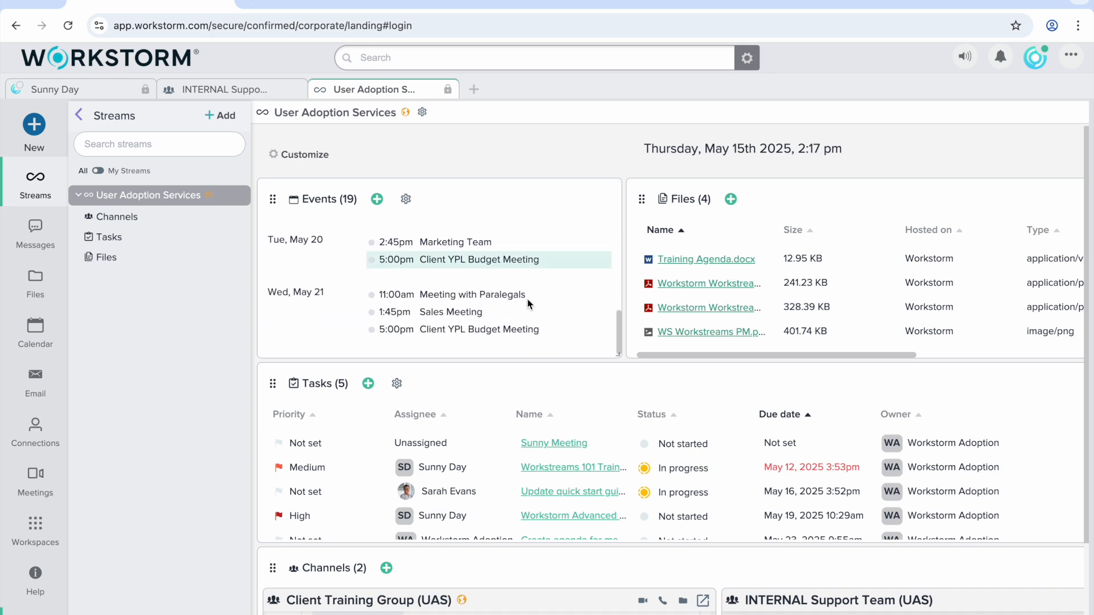
pyautogui.scroll(4, 527, 303)
pyautogui.scroll(1, 530, 304)
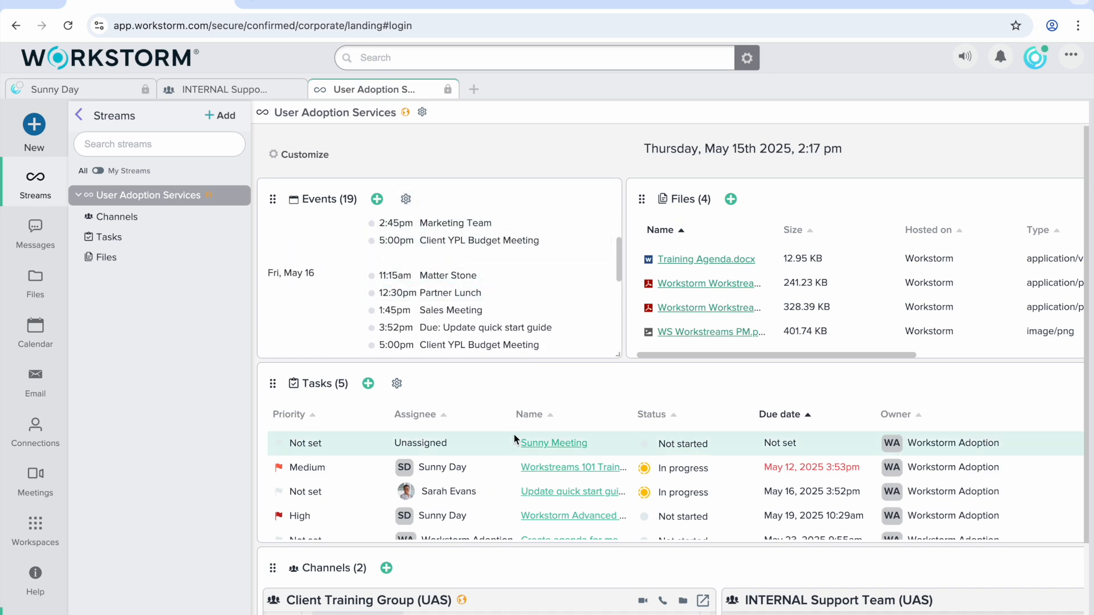
# Look through the Tasks widget and sort it first by priority, finally by assignee.
pyautogui.scroll(-1, 514, 436)
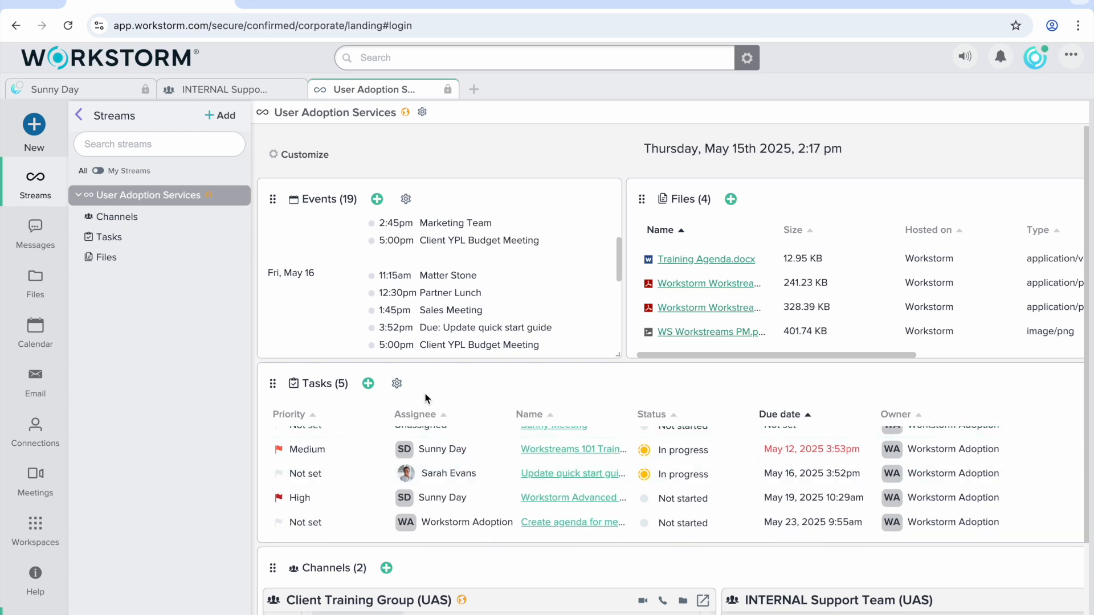
pyautogui.scroll(1, 419, 484)
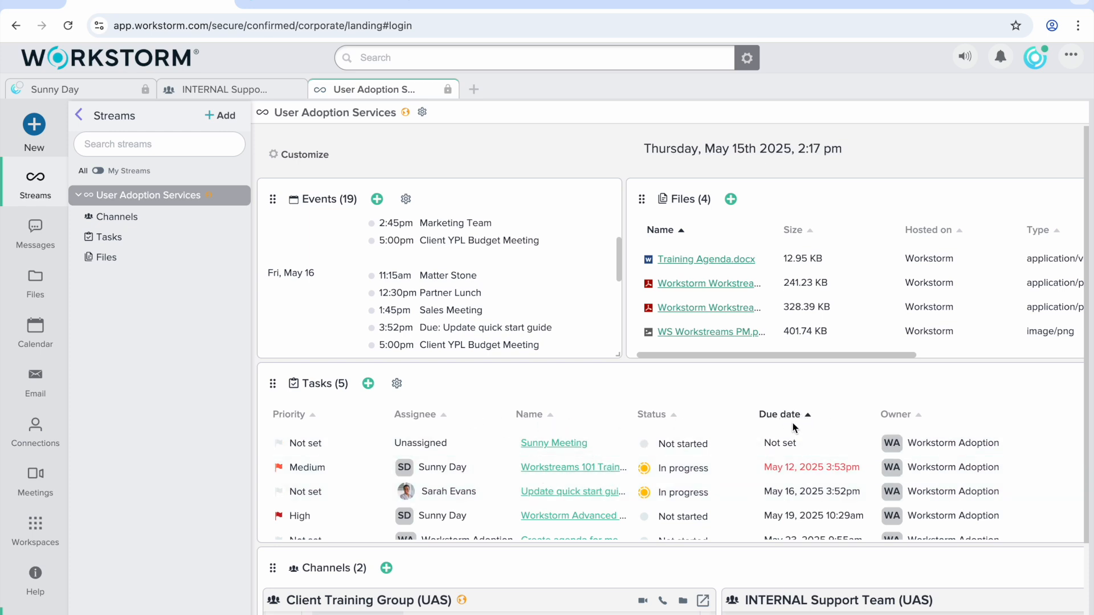
pyautogui.click(310, 416)
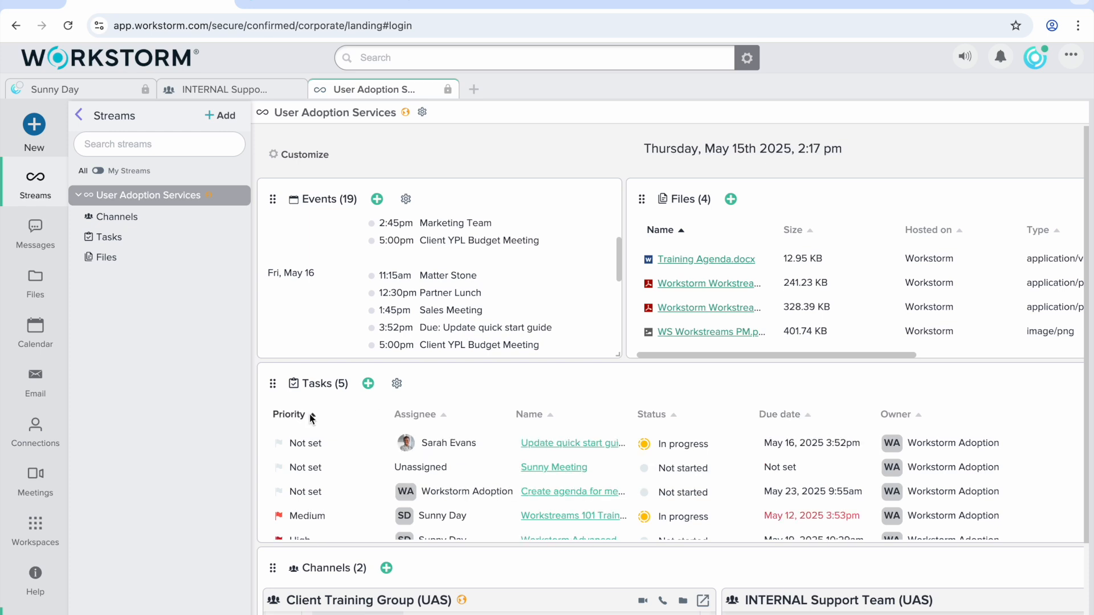
pyautogui.click(445, 416)
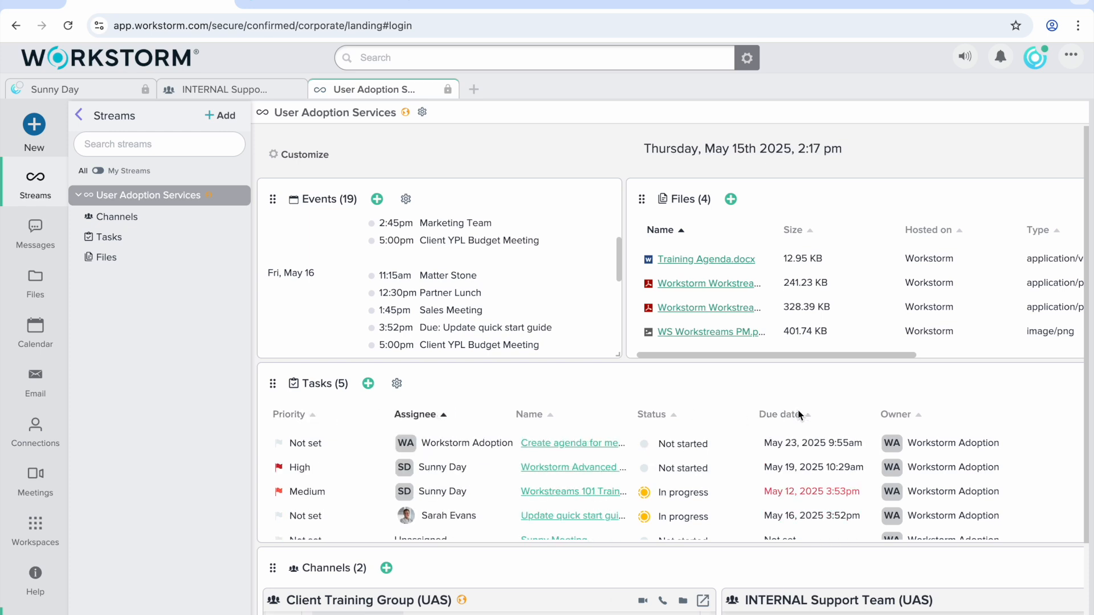
# View the full Tasks page of the User Adoption Services stream and return to its dashboard.
pyautogui.click(312, 384)
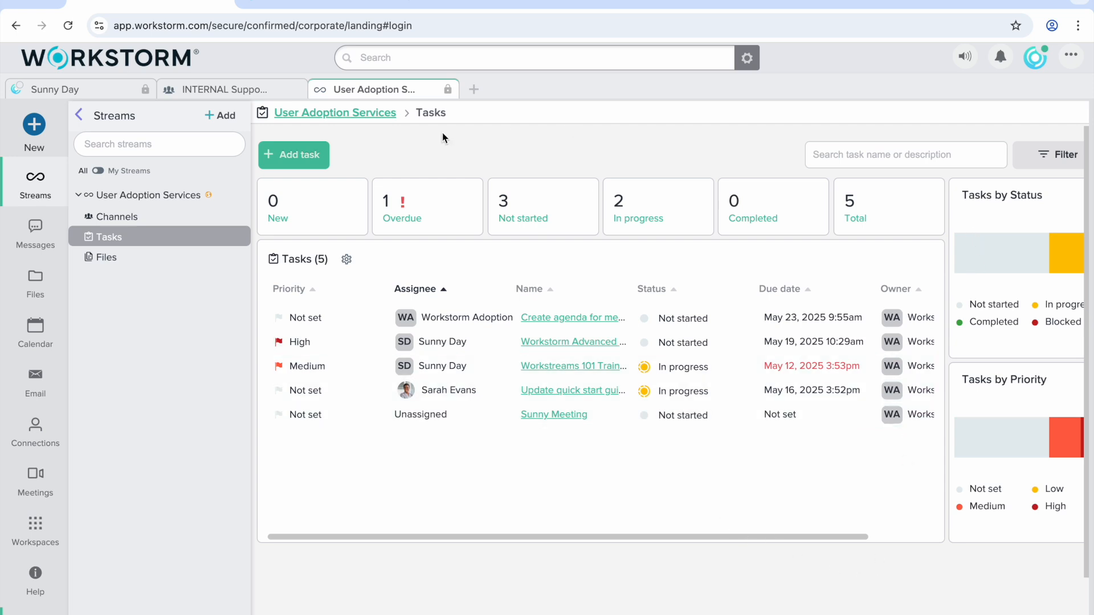
pyautogui.click(349, 116)
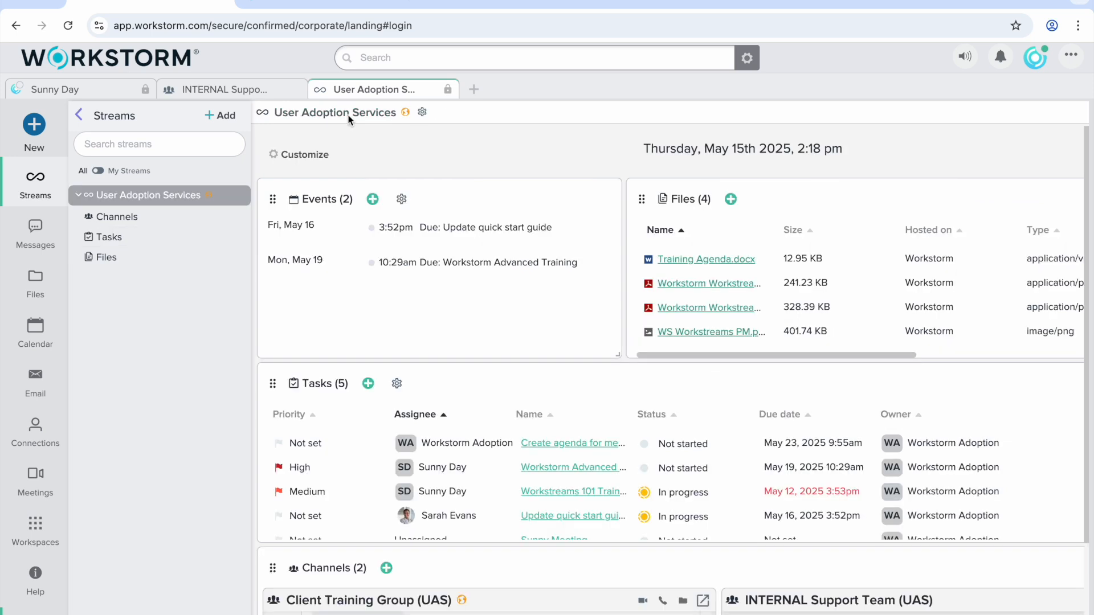
# Open a new task form from the Tasks widget and review its available fields.
pyautogui.click(368, 383)
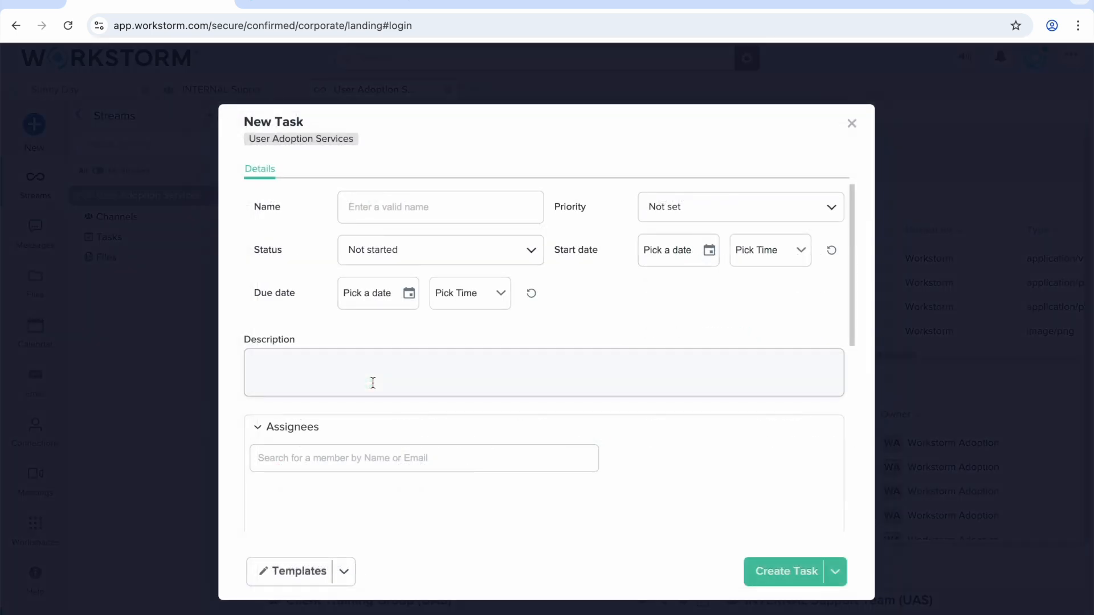
pyautogui.scroll(-1, 501, 328)
pyautogui.scroll(1, 501, 330)
pyautogui.scroll(-8, 501, 329)
pyautogui.scroll(-1, 500, 330)
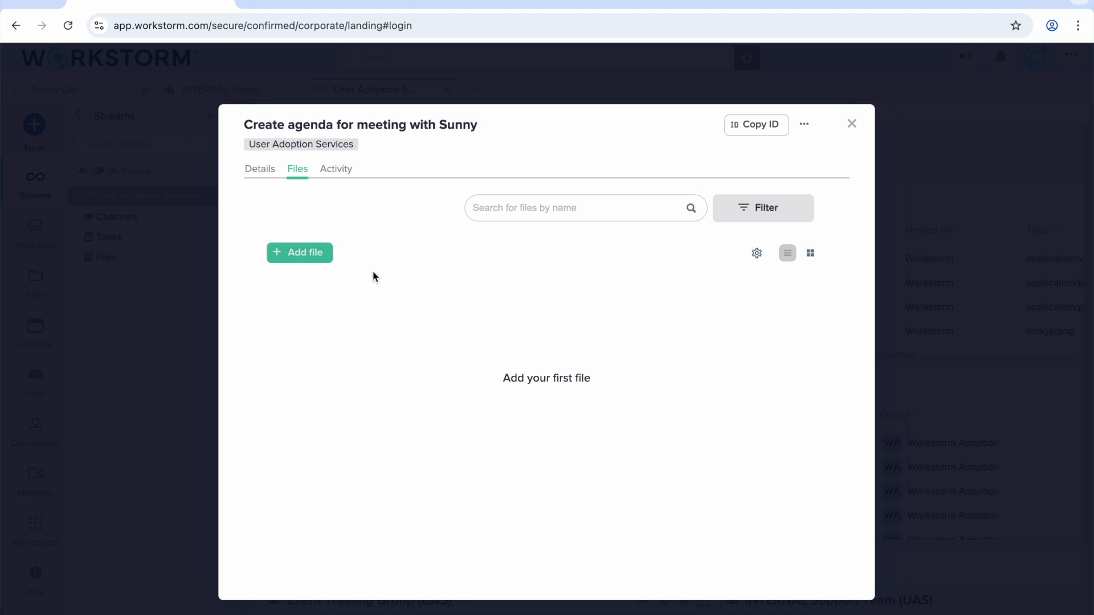
# Examine the file sources and the activity log of the meeting agenda task, and close the task.
pyautogui.click(319, 262)
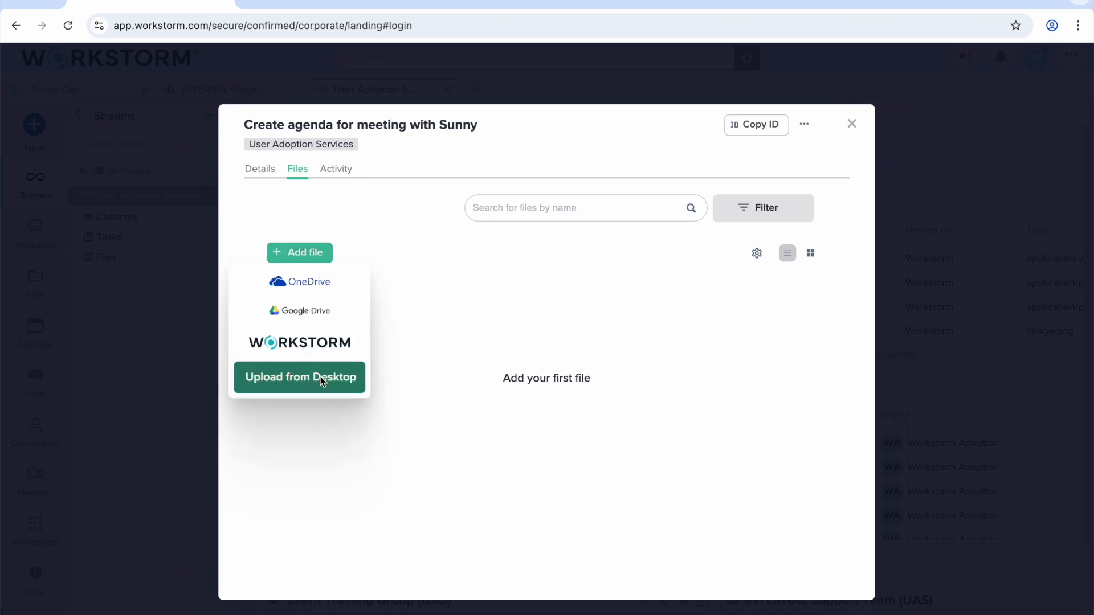
pyautogui.click(344, 172)
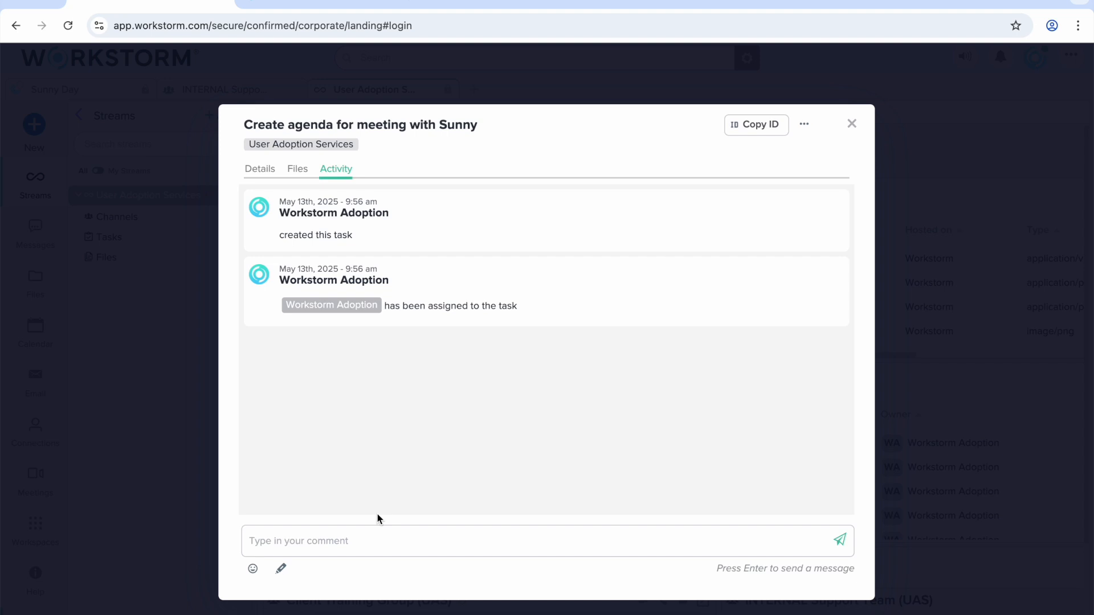
pyautogui.press('Escape')
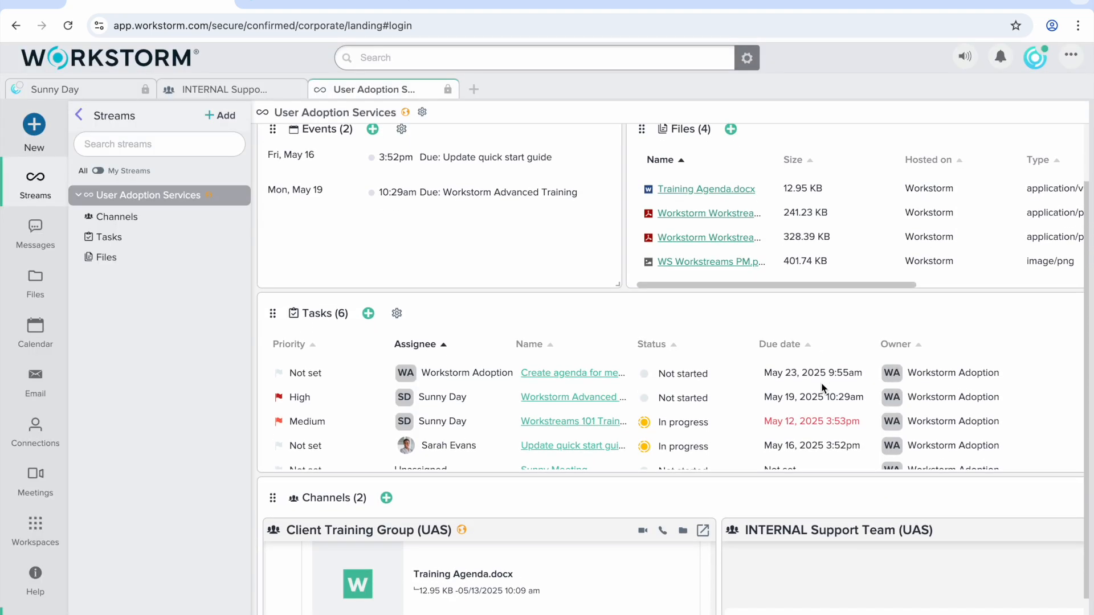
# View the stream's channels on the dashboard and on their own page, and return to the dashboard.
pyautogui.scroll(-2, 822, 388)
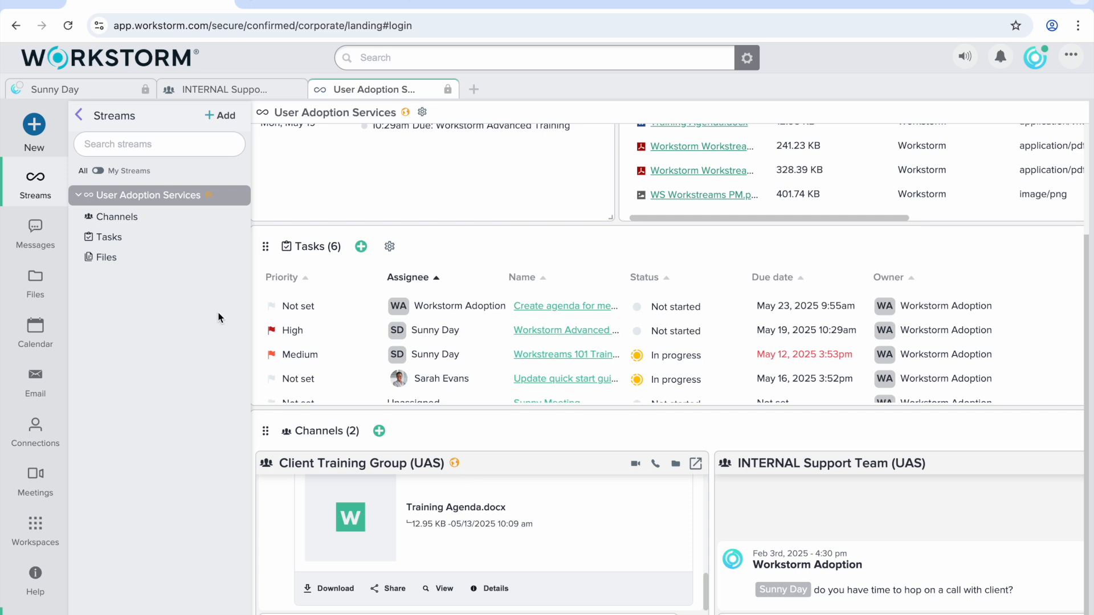
pyautogui.click(153, 220)
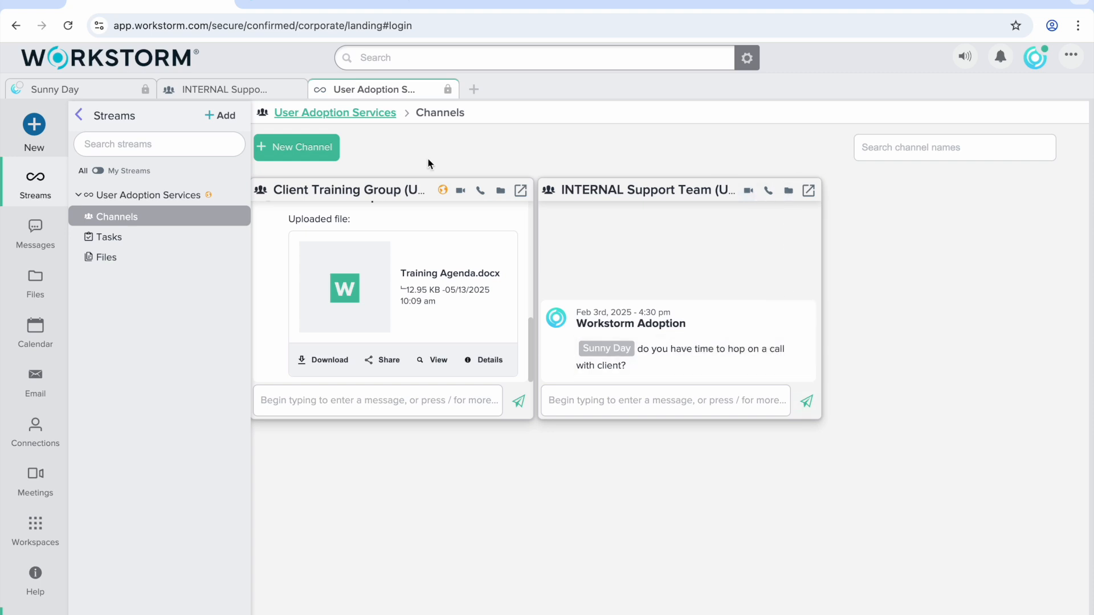
pyautogui.click(377, 116)
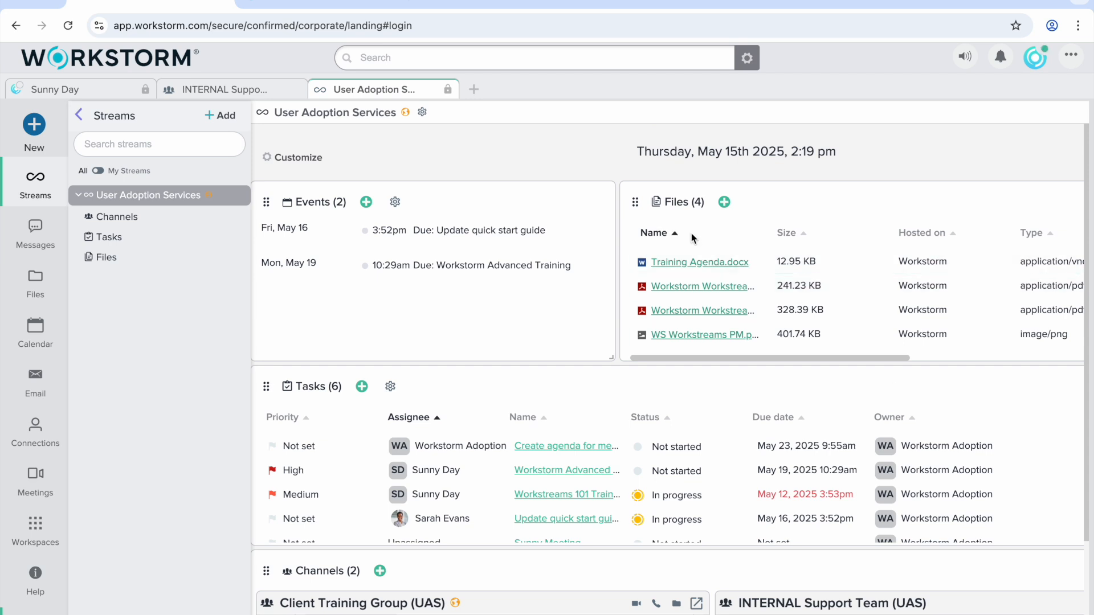
# Review the sources for adding a file, view all columns on the stream's Files page, and return to its dashboard.
pyautogui.click(724, 203)
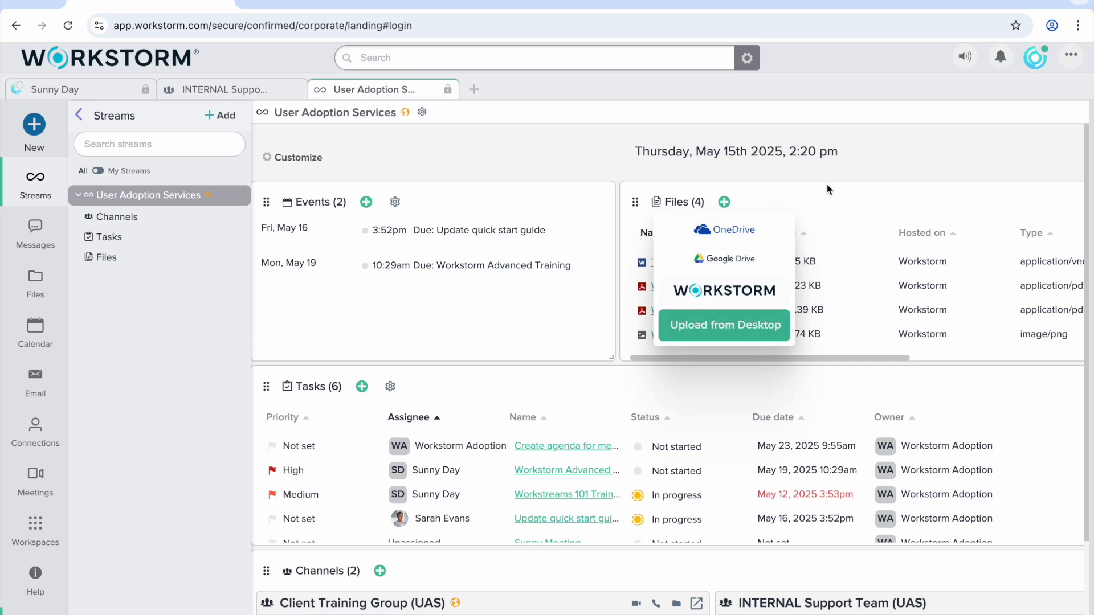
pyautogui.click(860, 172)
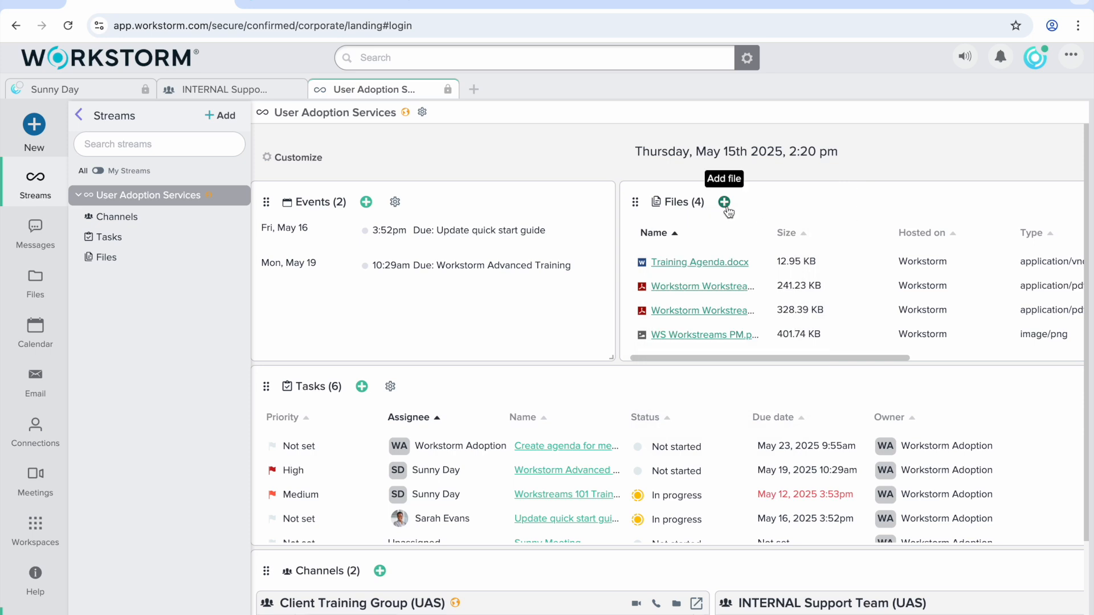
pyautogui.click(671, 202)
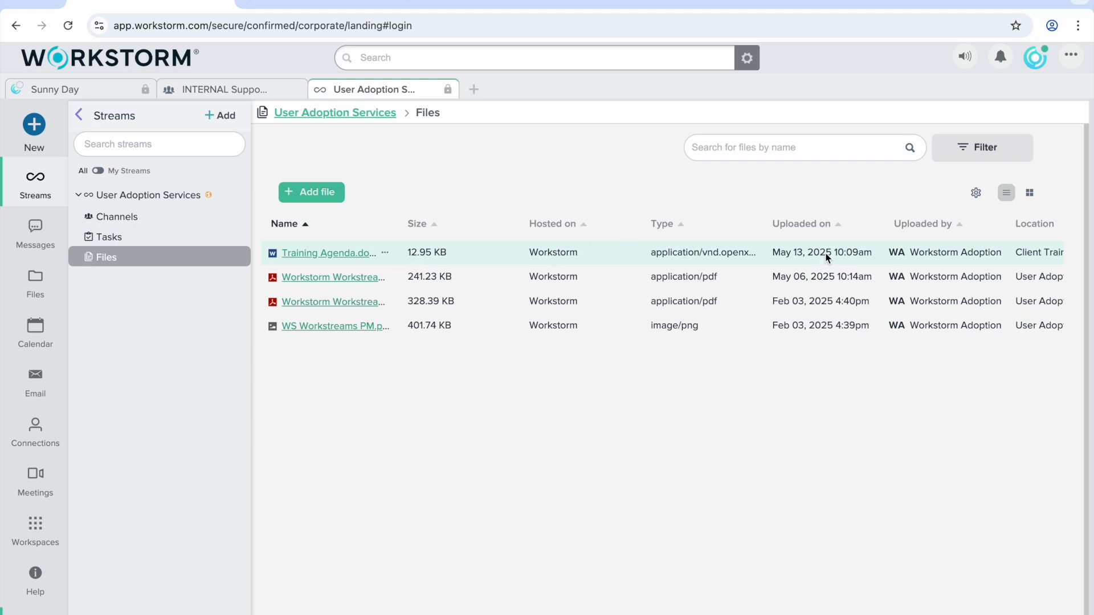
pyautogui.hscroll(3, 1005, 319)
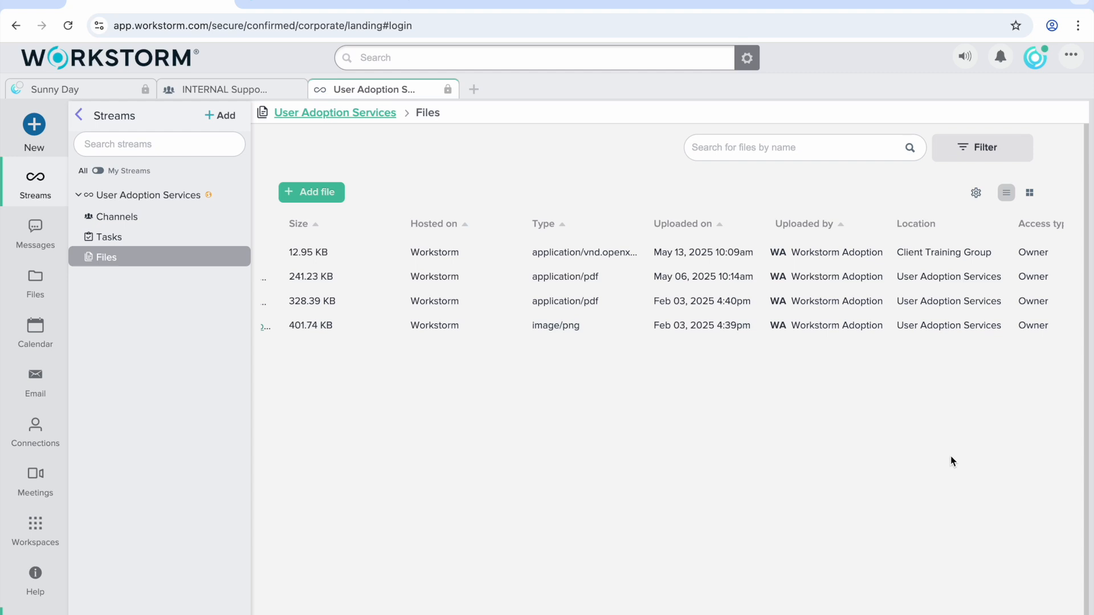
pyautogui.click(381, 114)
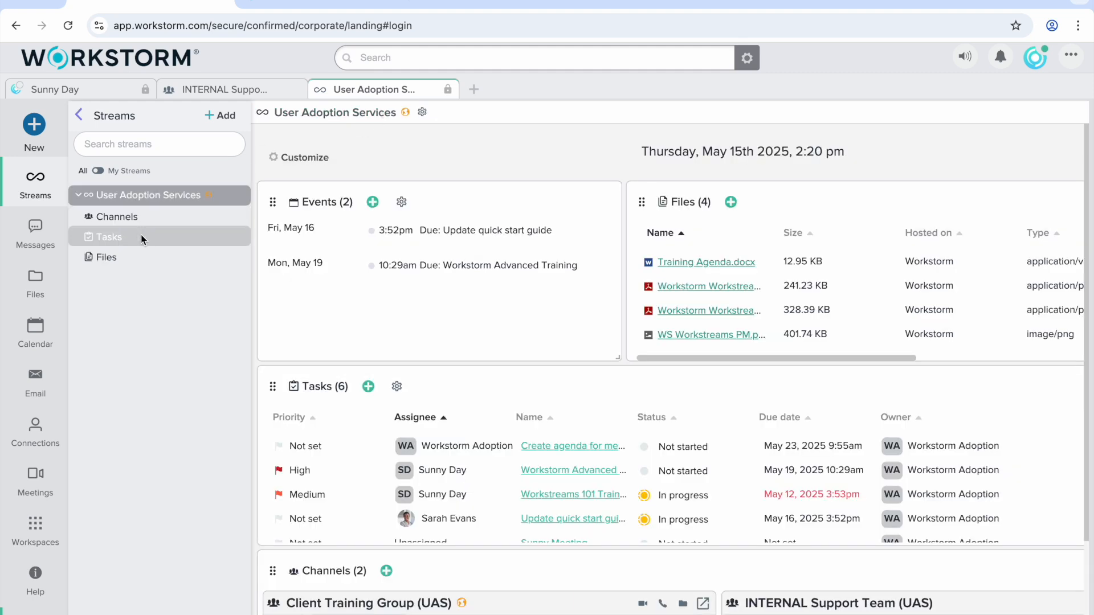
# Visit the Channels, Tasks and Files pages of the User Adoption Services stream in turn and return to its dashboard.
pyautogui.click(155, 221)
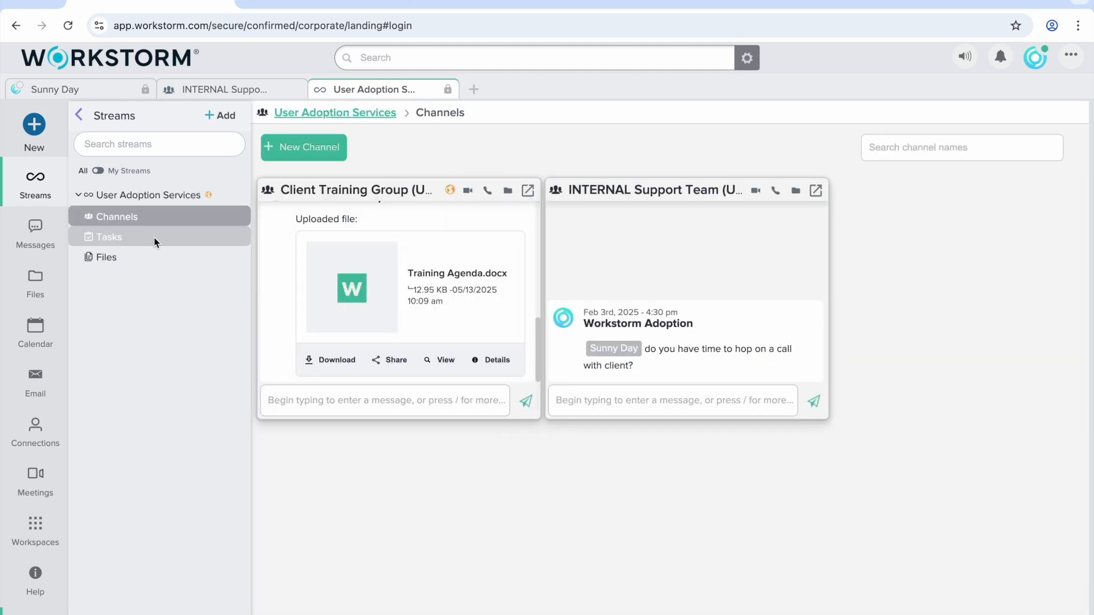
pyautogui.click(153, 238)
pyautogui.click(154, 259)
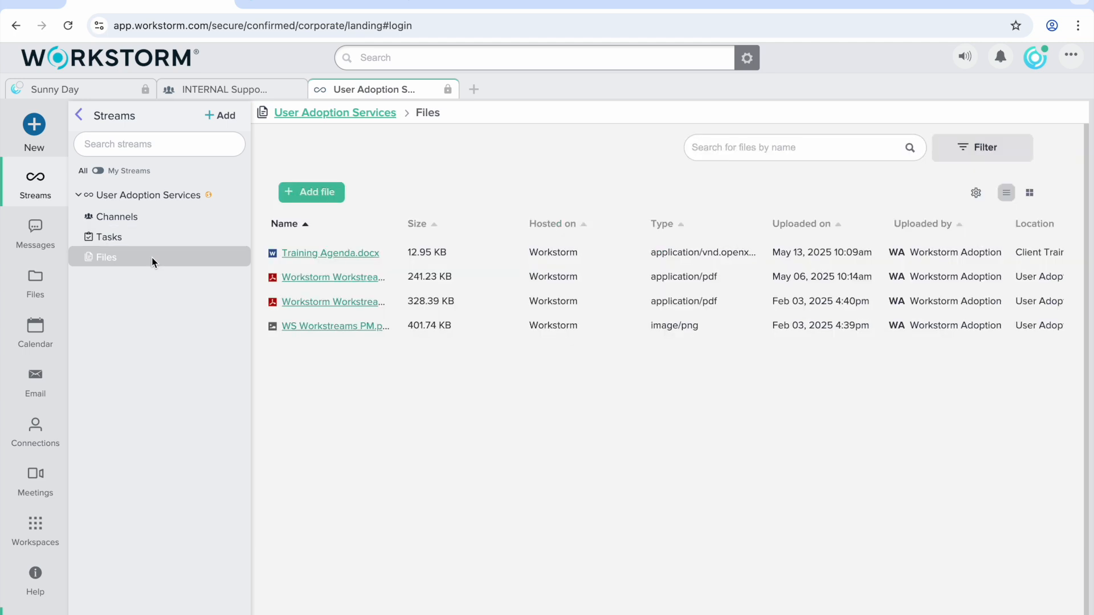
pyautogui.click(165, 196)
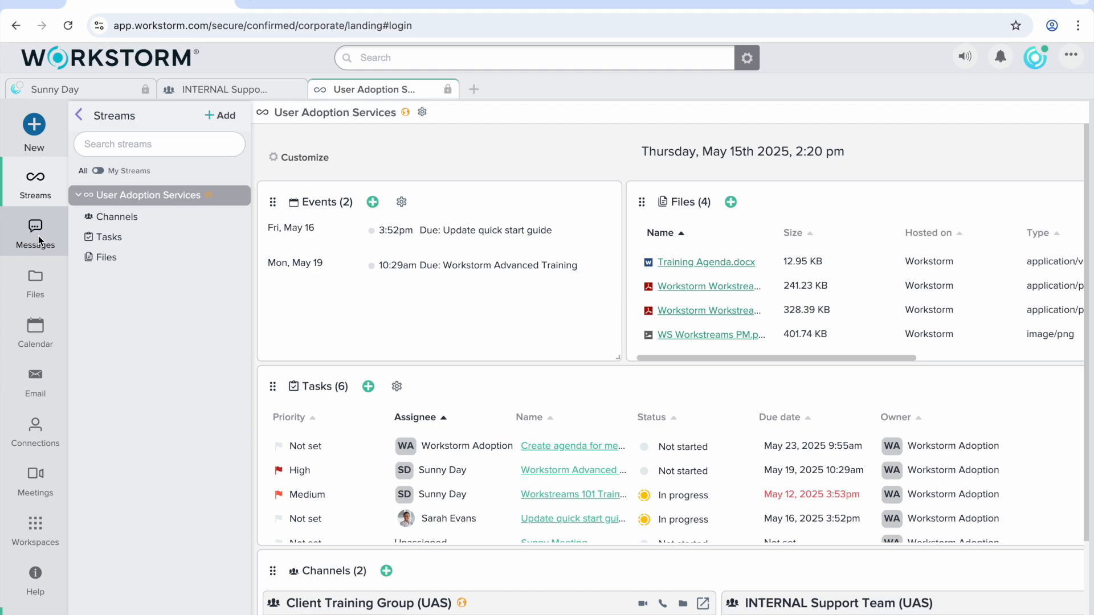
# Open Messages and look through the complete list of folders, streams, channels and direct messages.
pyautogui.click(39, 236)
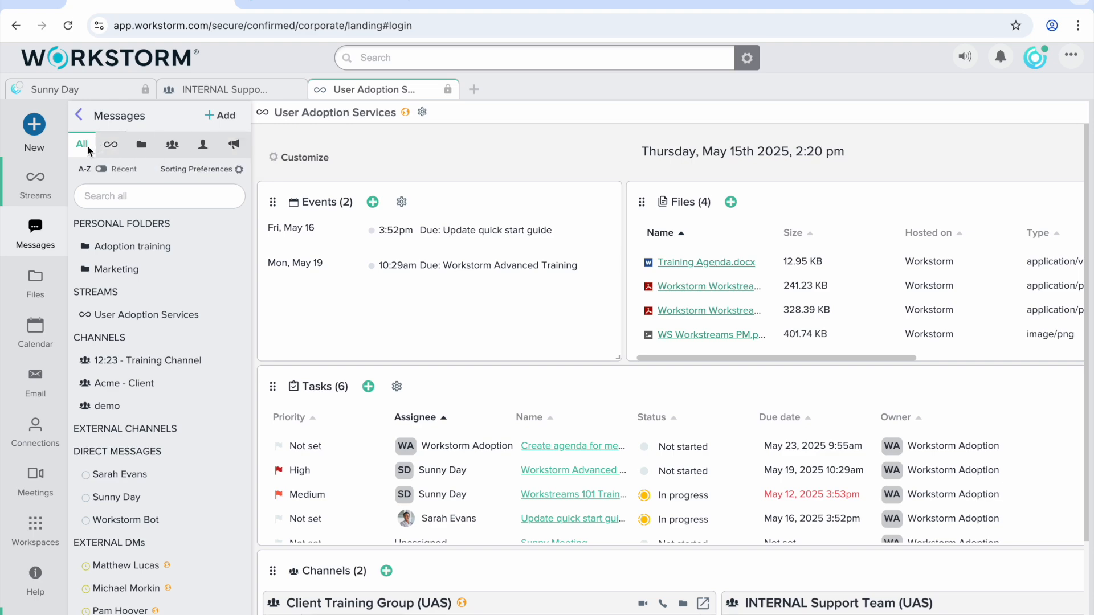
pyautogui.scroll(-1, 127, 518)
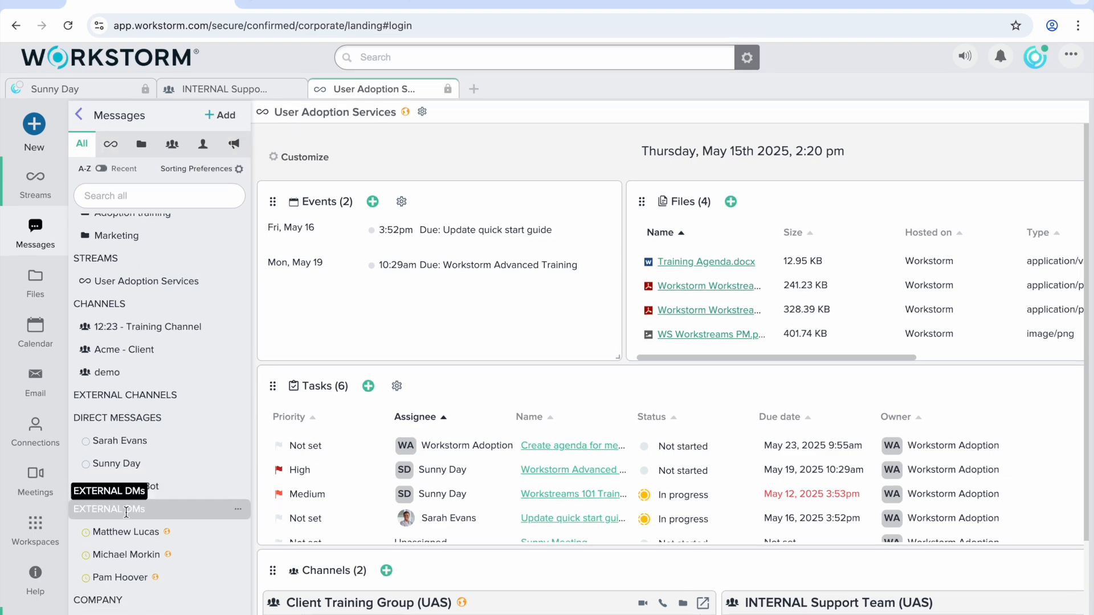
pyautogui.scroll(1, 128, 518)
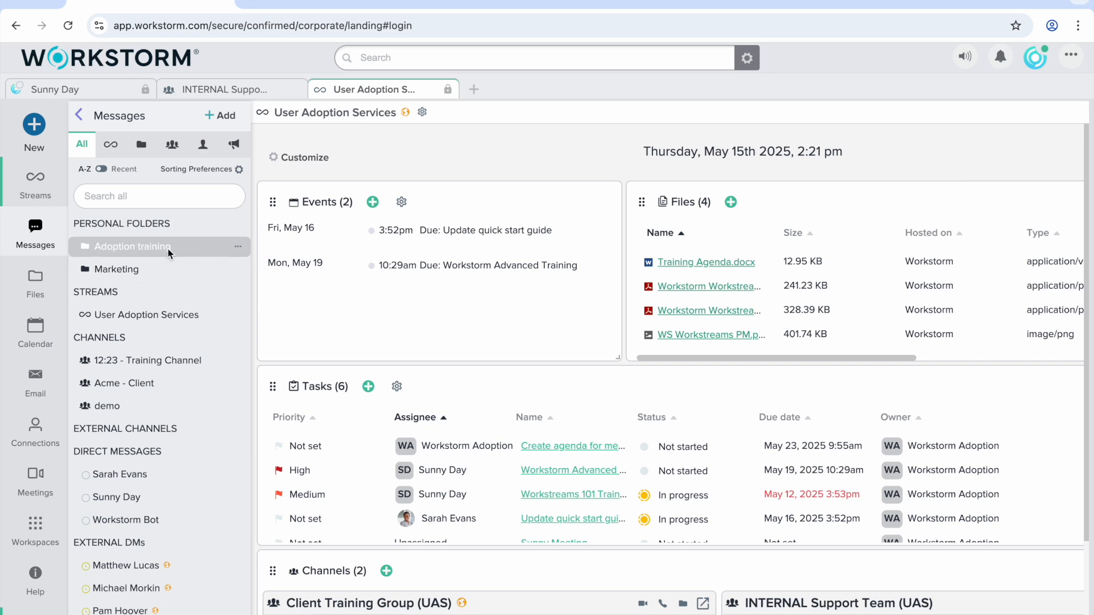
# View the messages filtered by streams, personal folders and channels, expanding the User Adoption Services stream.
pyautogui.click(110, 144)
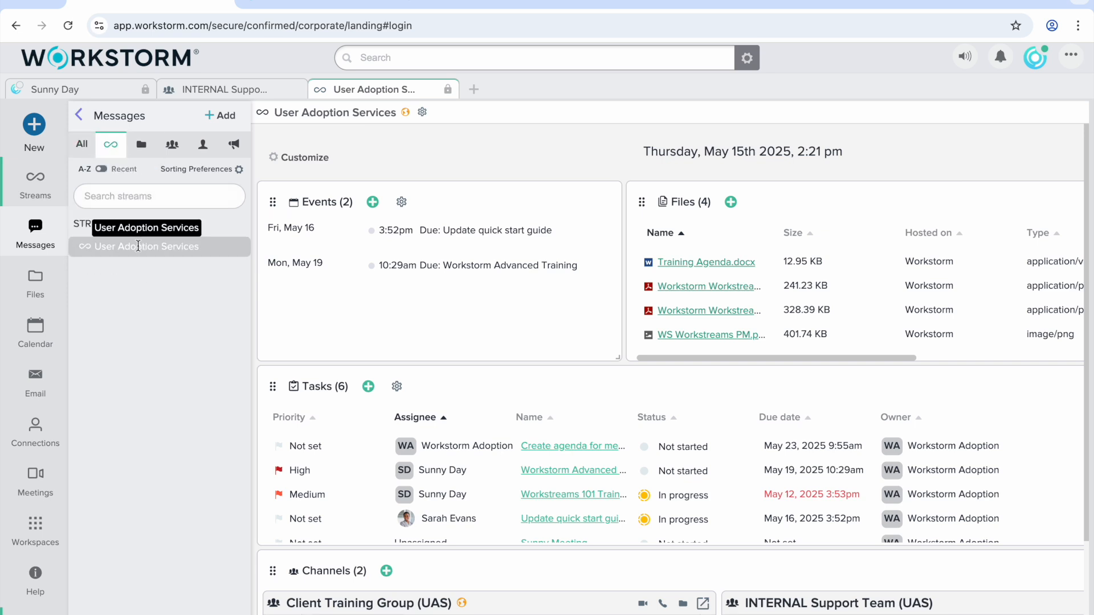
pyautogui.click(138, 246)
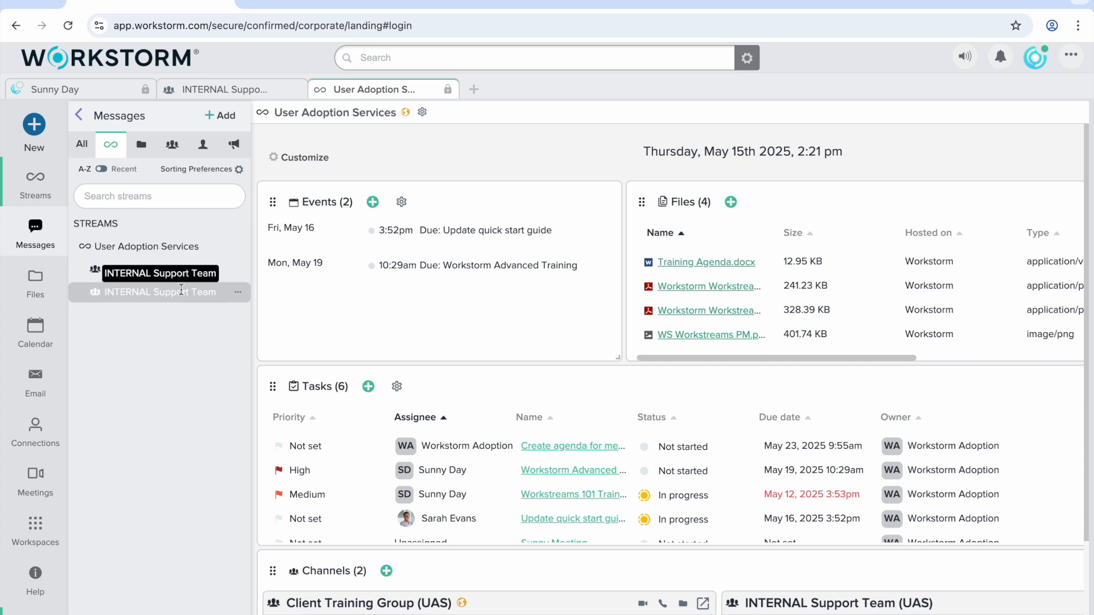
pyautogui.scroll(-2, 372, 464)
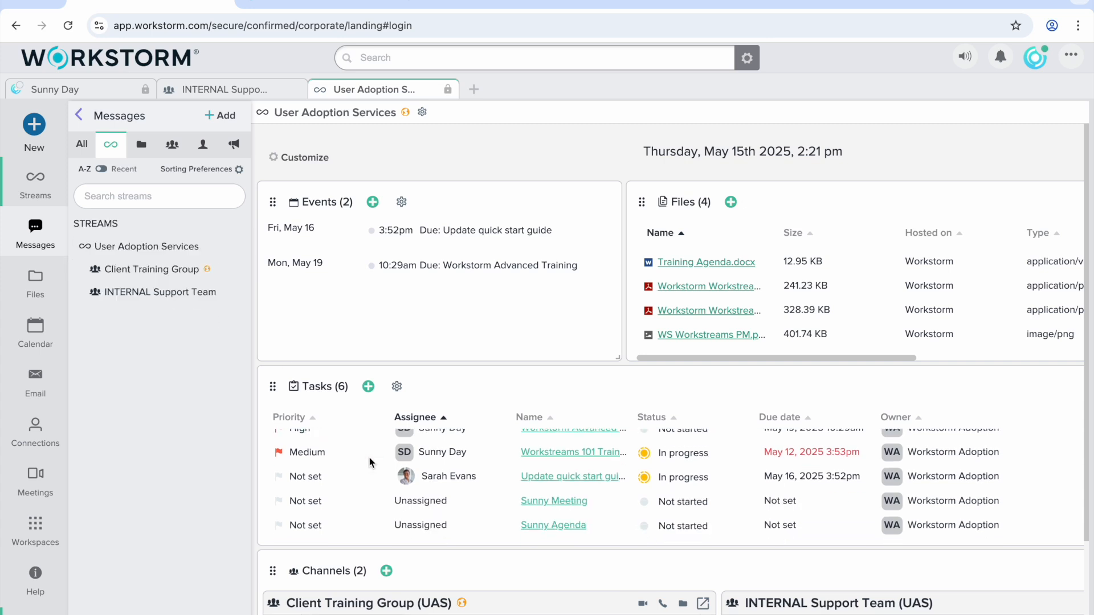
pyautogui.click(145, 149)
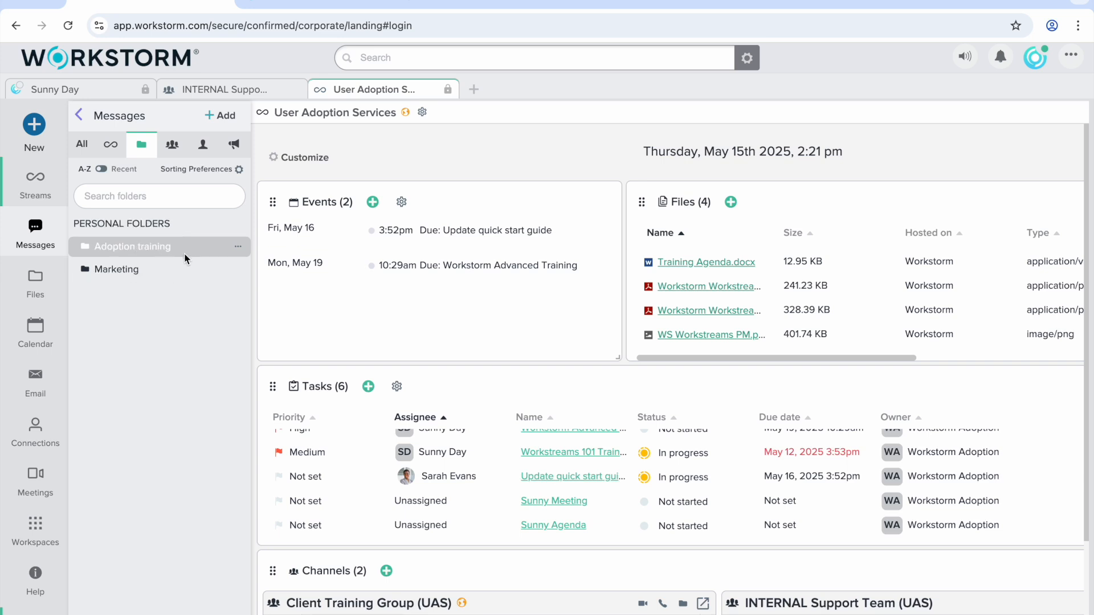
pyautogui.click(182, 154)
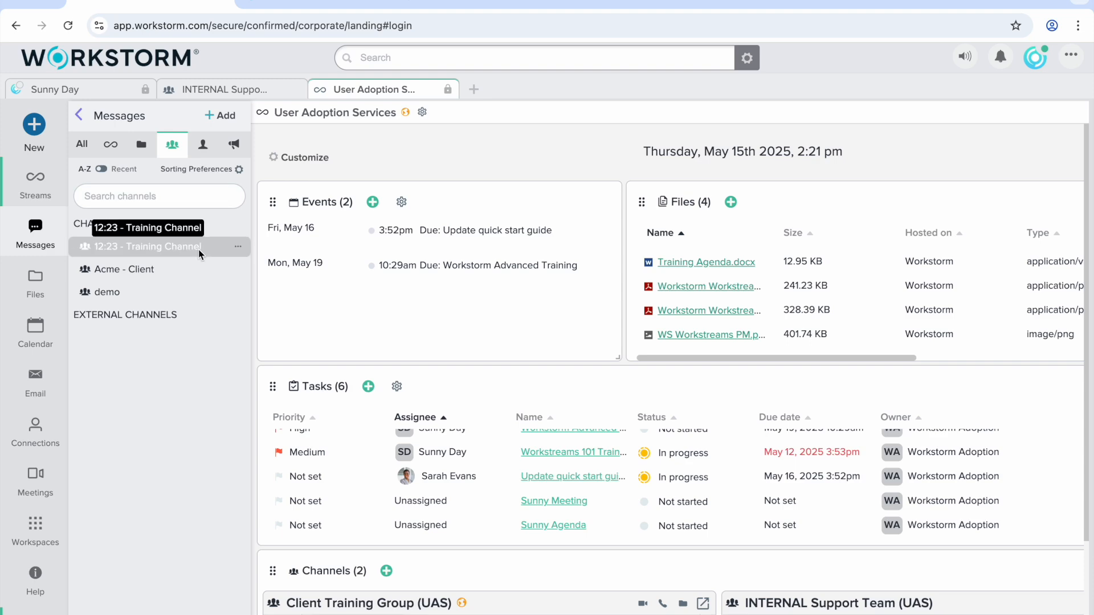
# Review the options of the 12:23 - Training Channel, including moving it to a folder, and return to the personal folders.
pyautogui.click(238, 248)
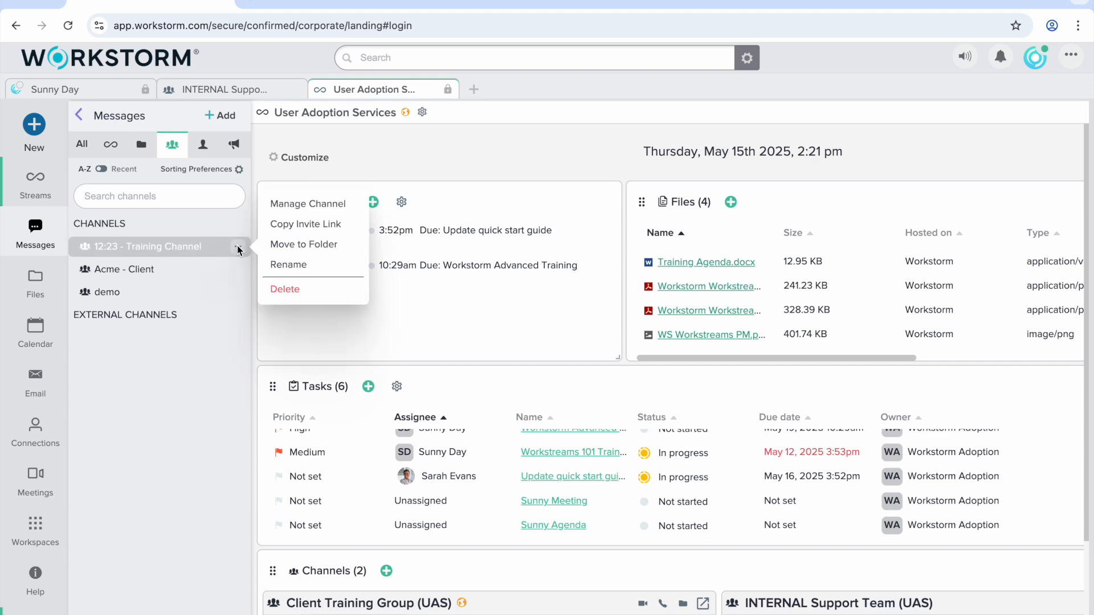
pyautogui.click(300, 245)
pyautogui.click(510, 191)
pyautogui.click(641, 541)
pyautogui.click(141, 144)
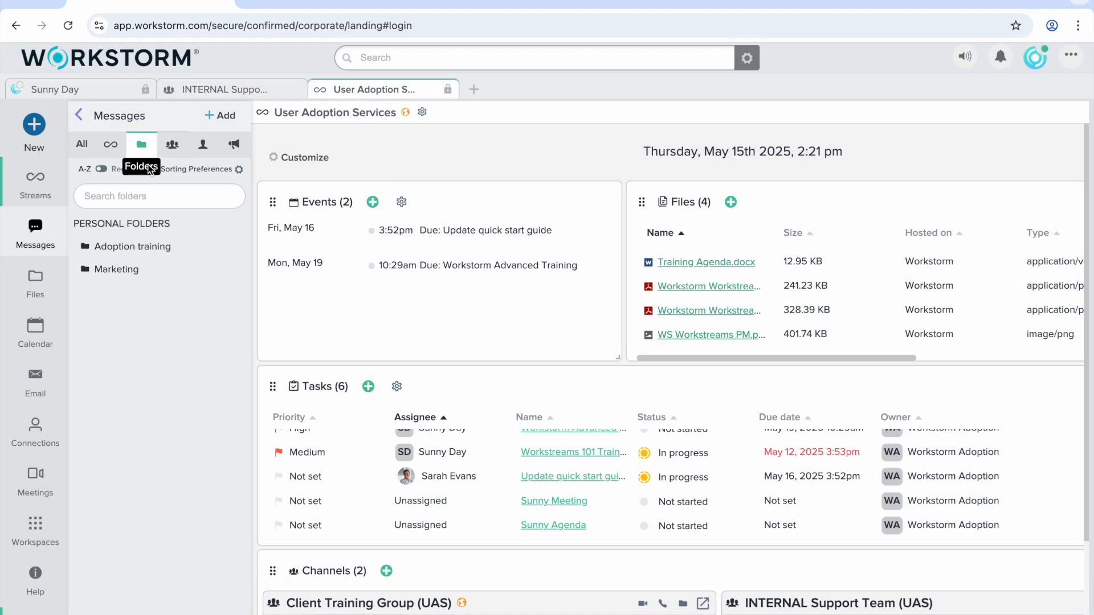
# Expand the Adoption training and Marketing personal folders and open the Demo Adoption Group channel.
pyautogui.click(132, 246)
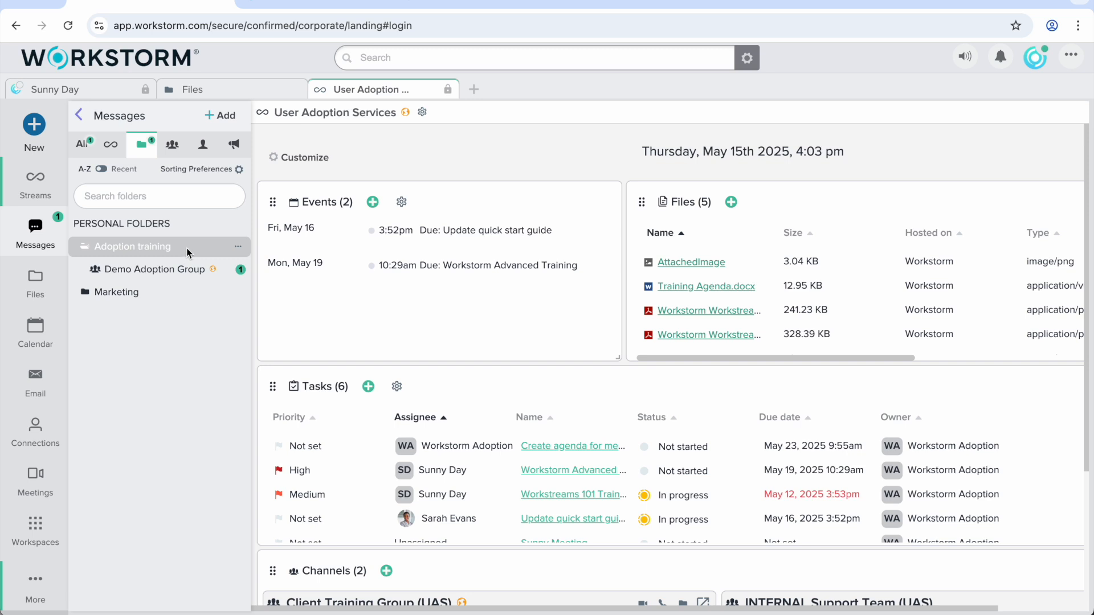
pyautogui.click(147, 294)
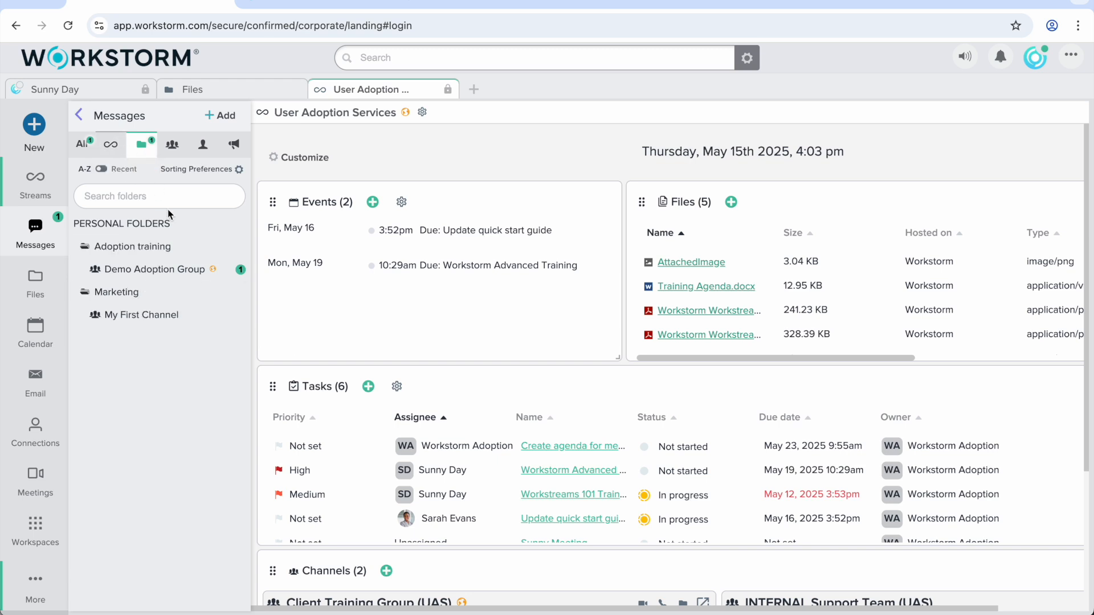
pyautogui.click(169, 268)
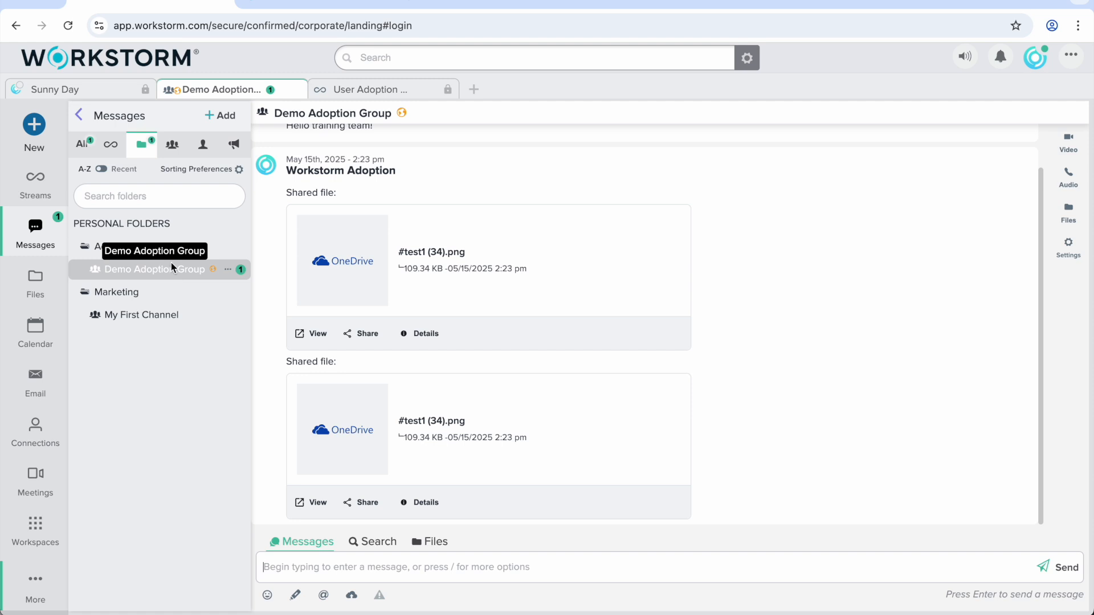
# Review the options available for the Client Training Group channel in the streams list and close them.
pyautogui.click(111, 146)
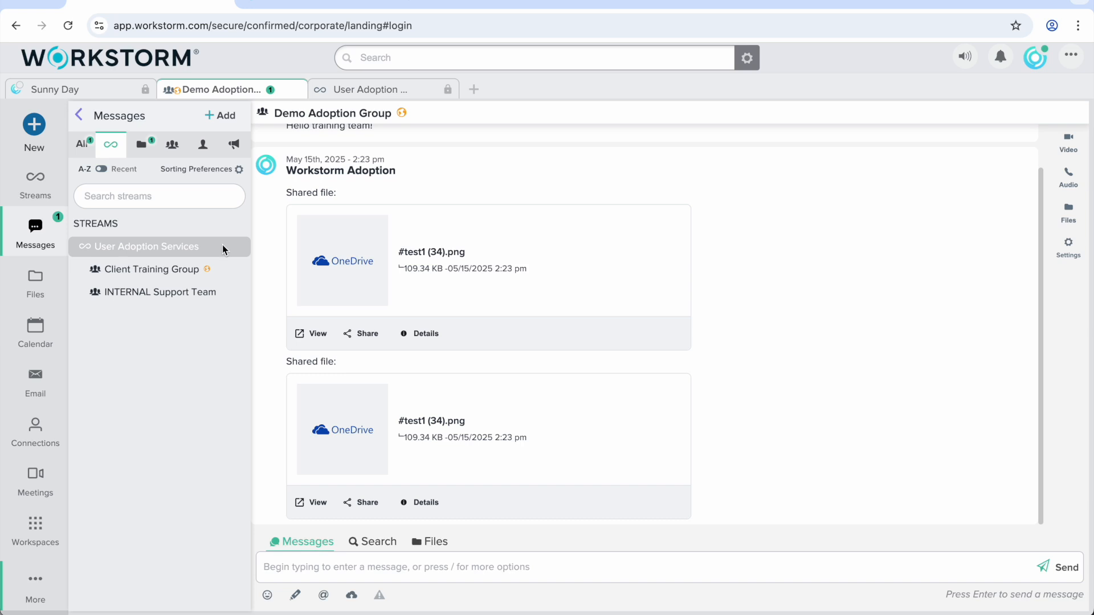
pyautogui.click(238, 270)
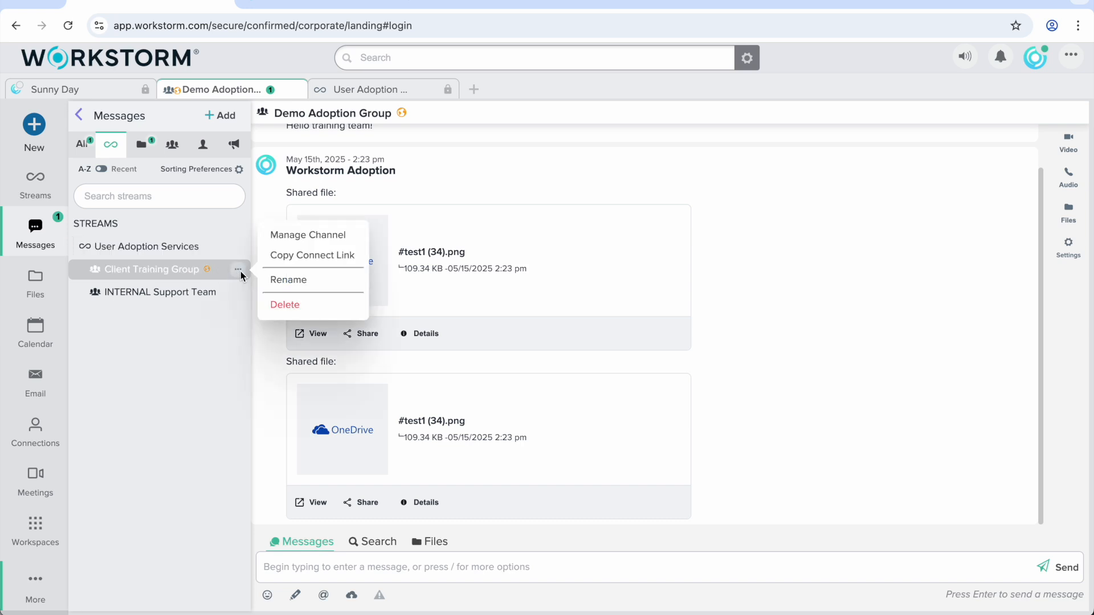
pyautogui.click(239, 273)
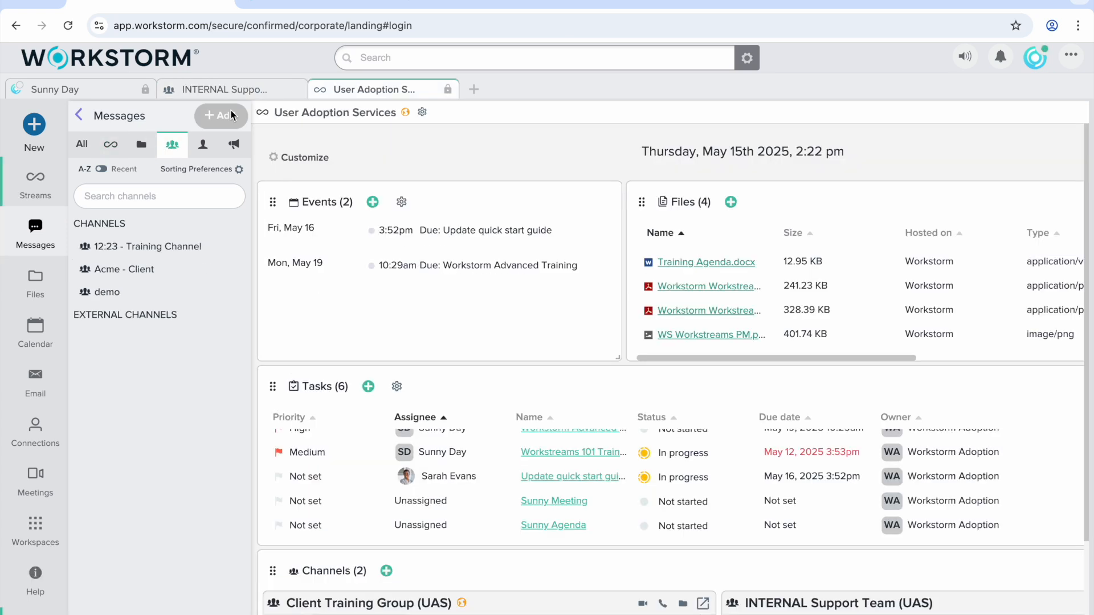
# Review the options for adding to Messages and browse the available channels under Join Channel.
pyautogui.click(228, 116)
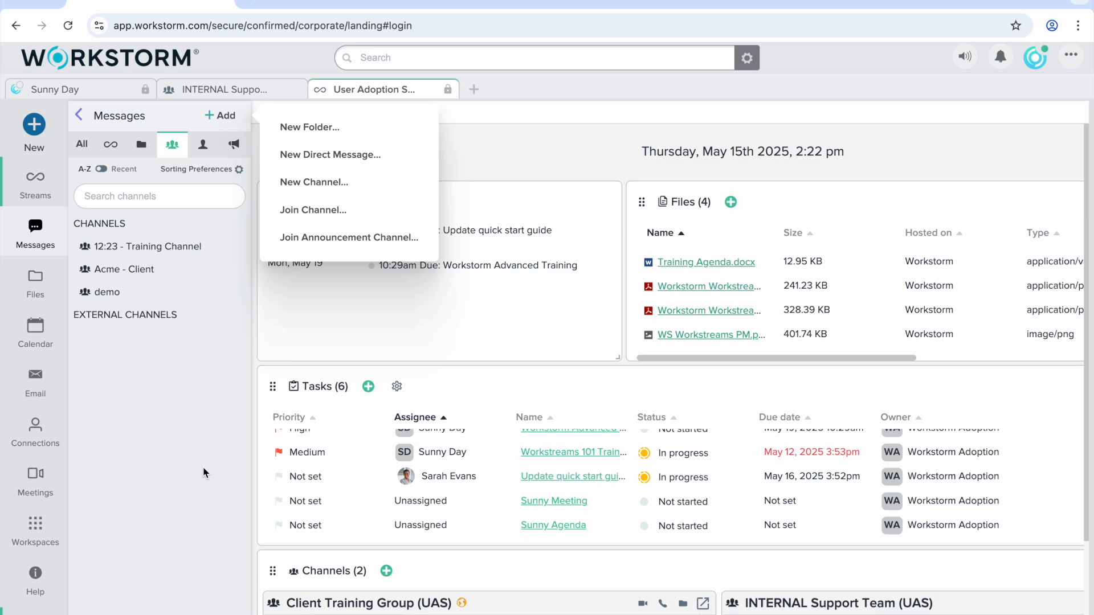
pyautogui.click(218, 474)
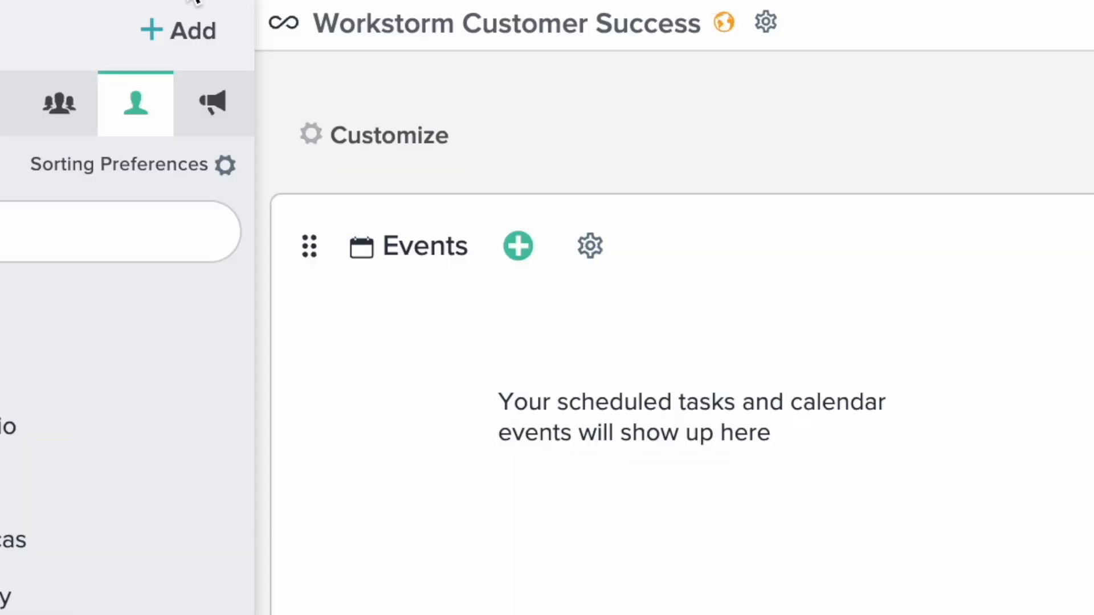
pyautogui.click(233, 120)
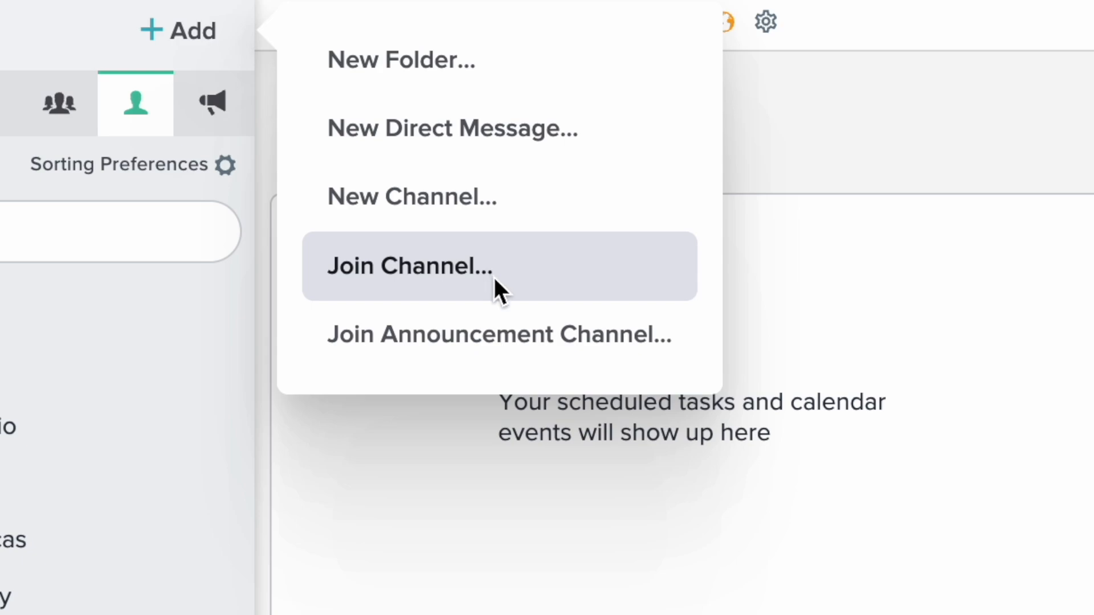
pyautogui.click(496, 270)
pyautogui.scroll(-1, 523, 319)
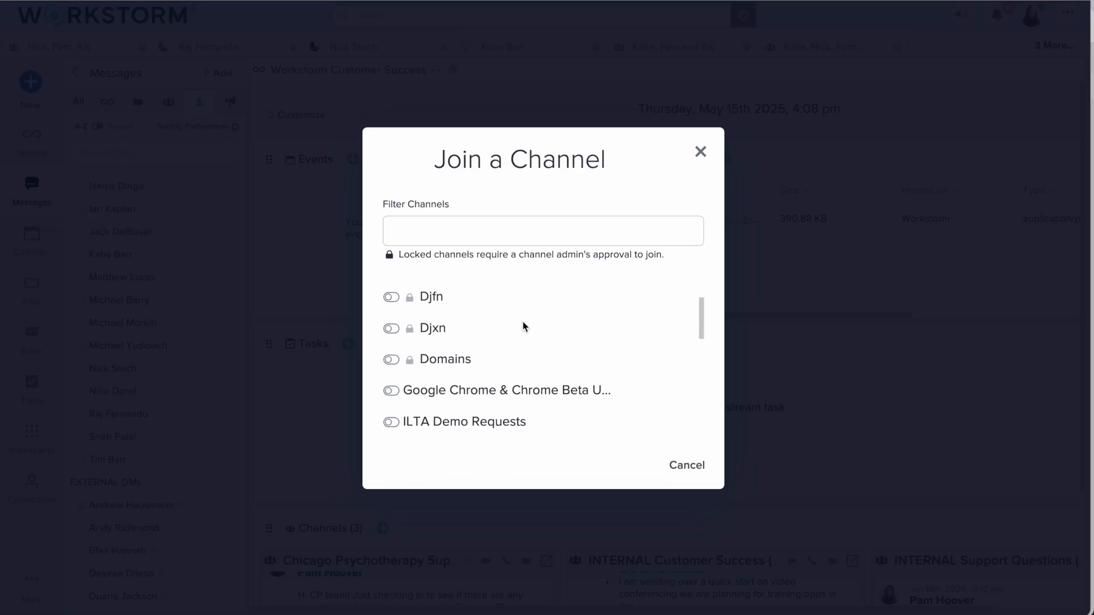
pyautogui.scroll(1, 523, 327)
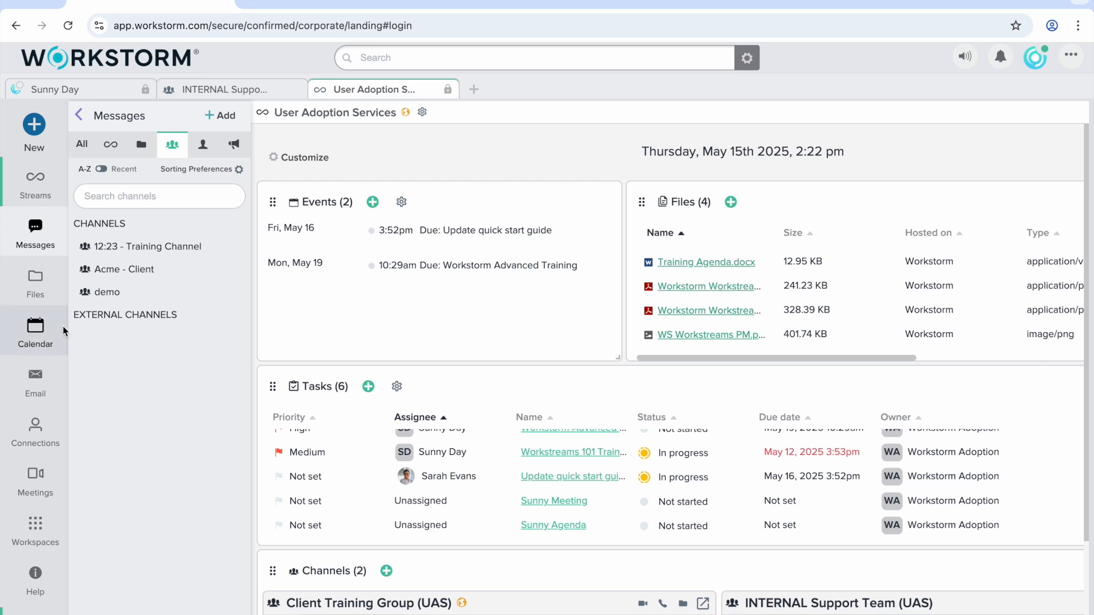
# Open the Workstorm file storage, expand its folder tree, and open the User Adoption Services stream's files.
pyautogui.click(35, 281)
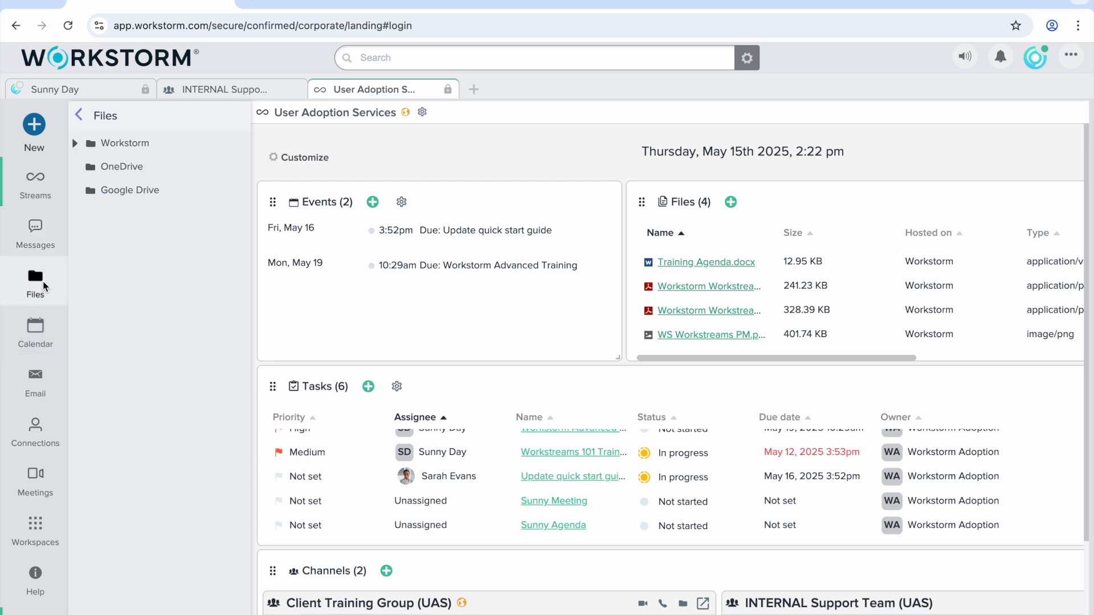
pyautogui.click(188, 152)
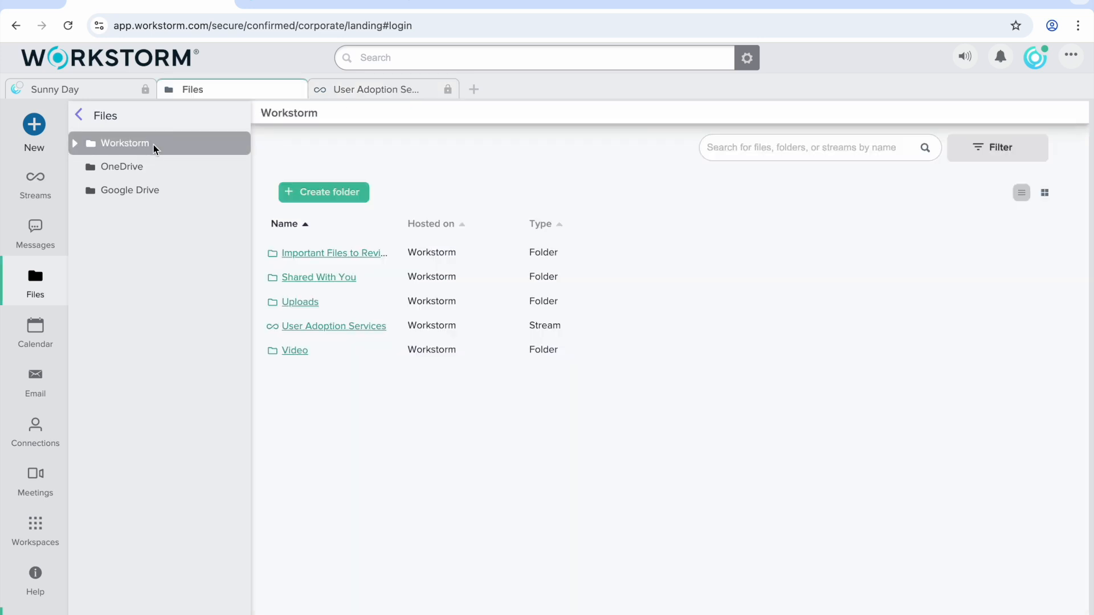
pyautogui.click(74, 143)
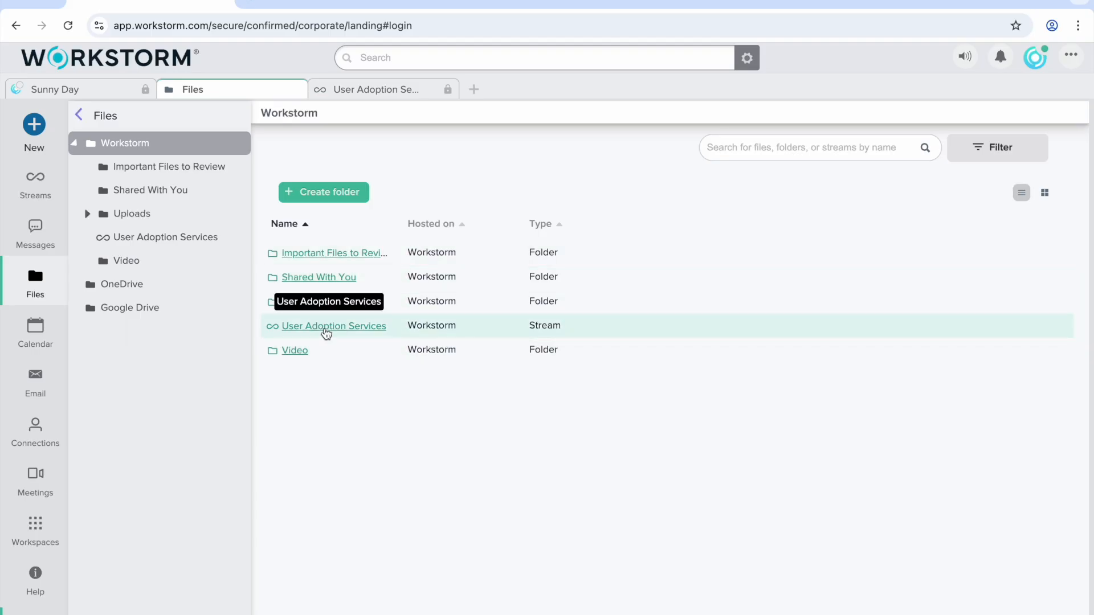
pyautogui.click(322, 328)
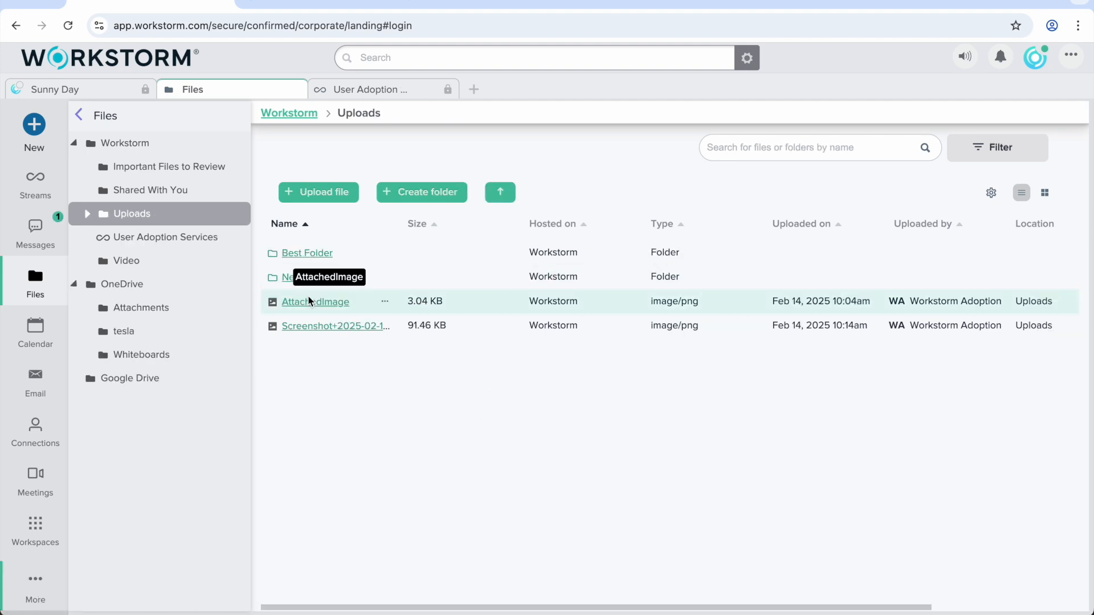
# Open the sharing settings of the AttachedImage file in the Uploads folder.
pyautogui.click(386, 301)
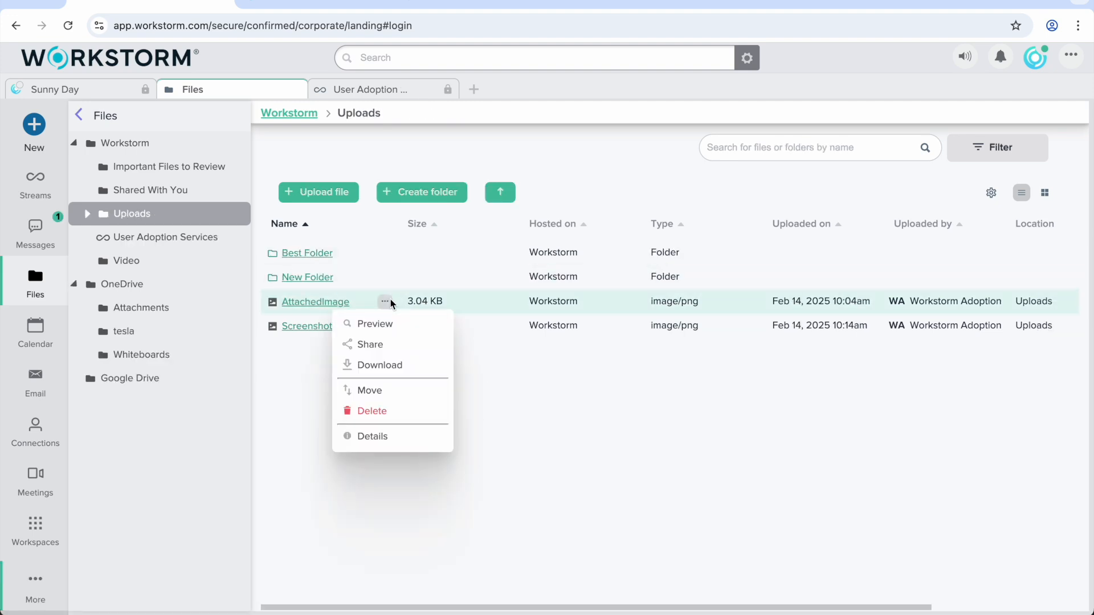
pyautogui.click(404, 342)
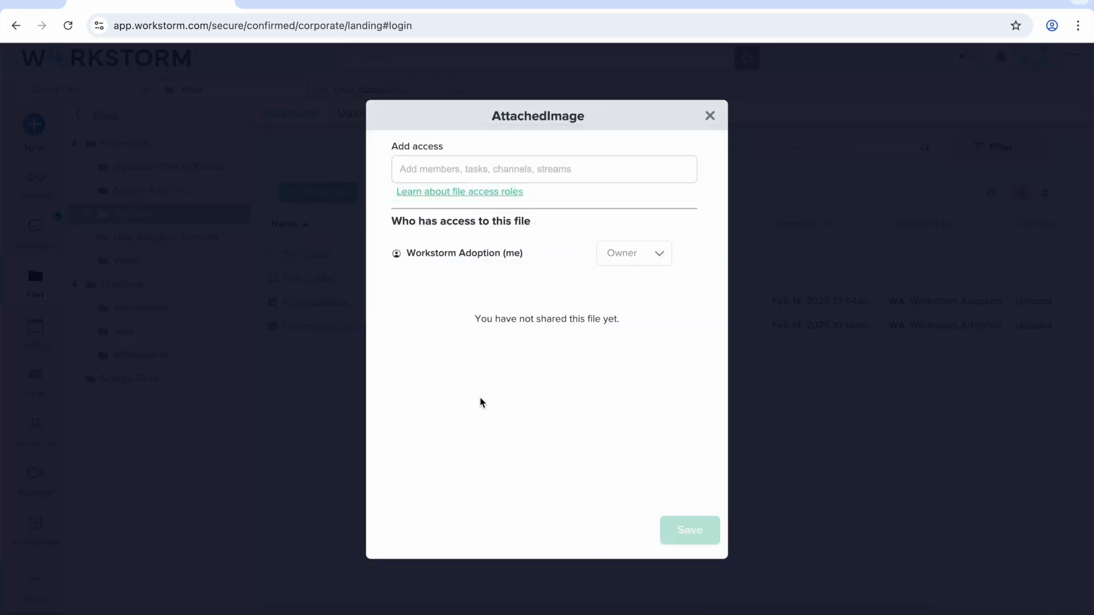
# Share AttachedImage with the User Adoption Services stream using Download access, and check the file in that stream's dashboard.
pyautogui.click(581, 176)
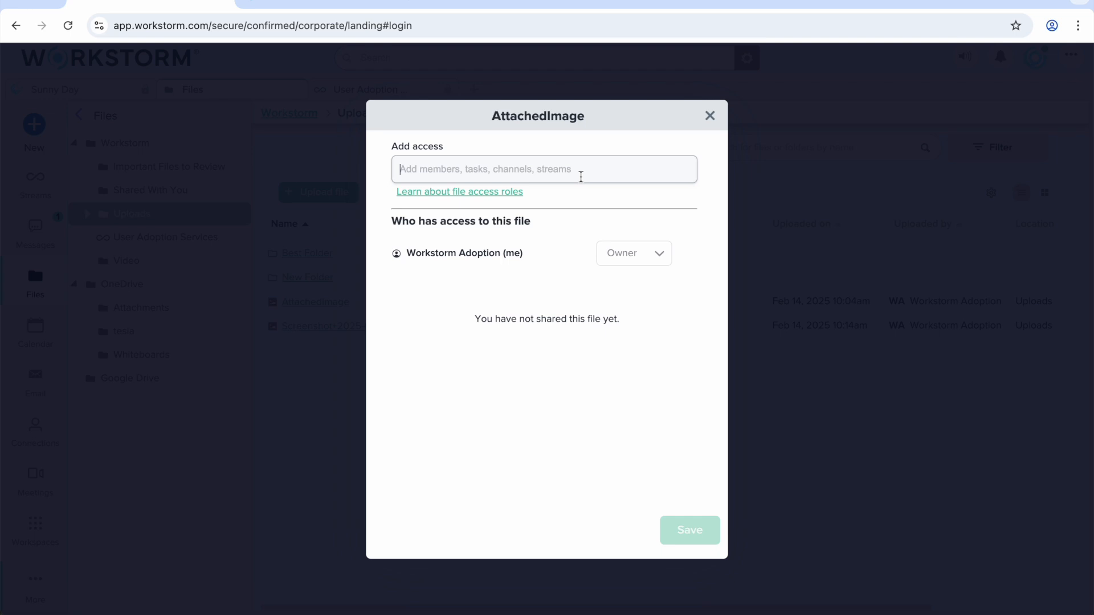
pyautogui.write('user')
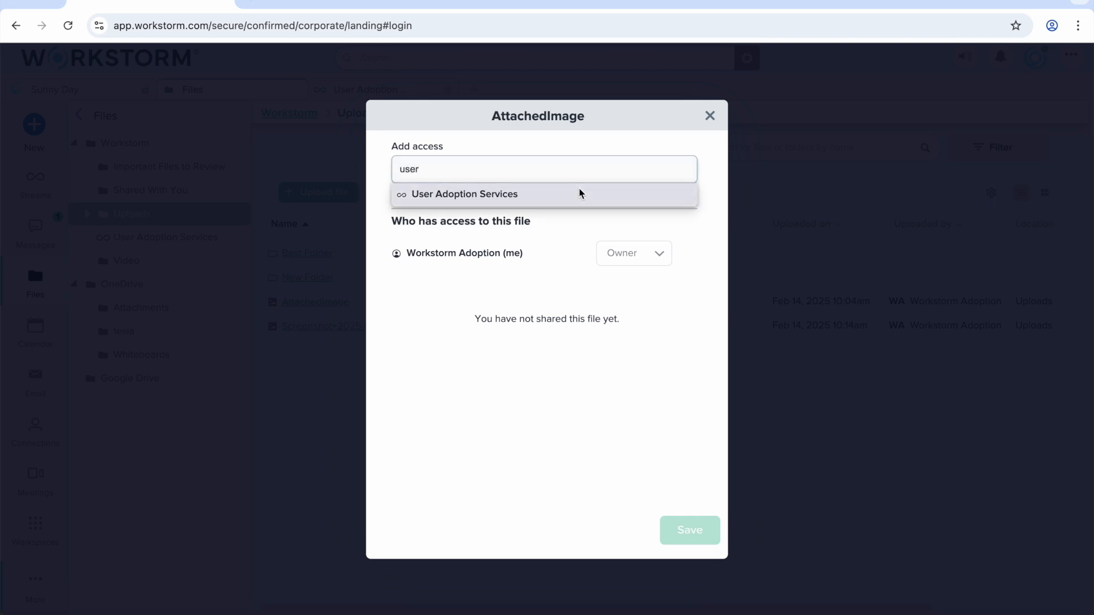
pyautogui.click(579, 193)
pyautogui.click(663, 284)
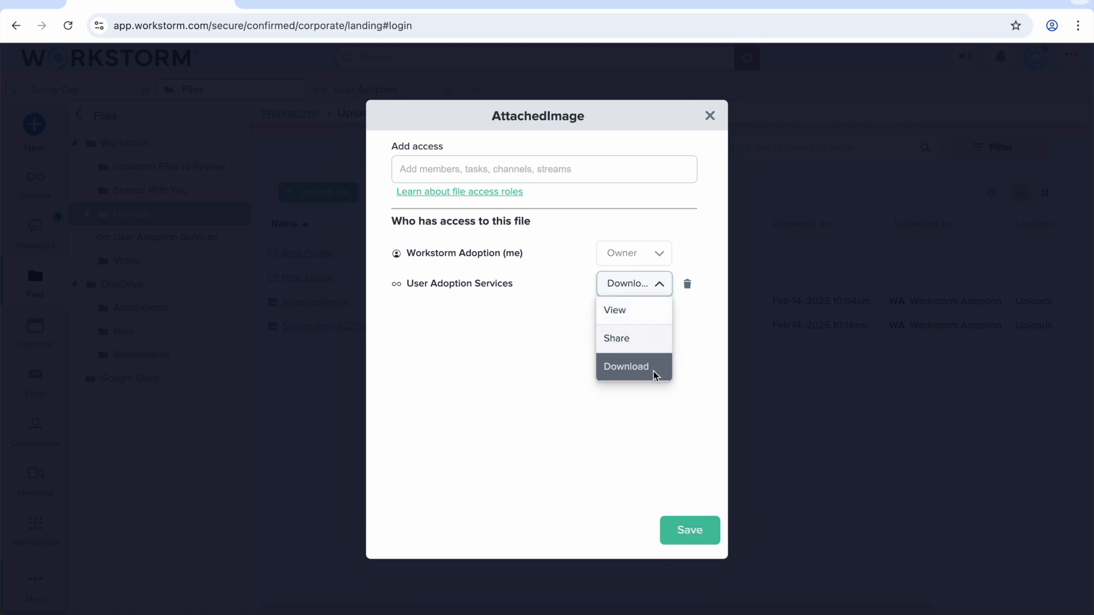
pyautogui.click(692, 483)
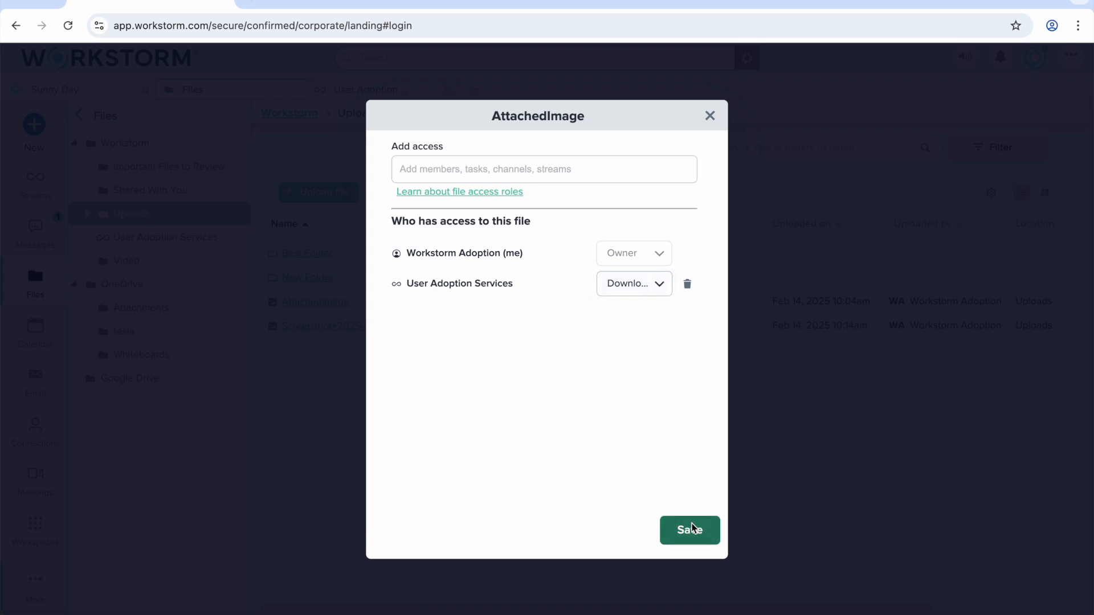
pyautogui.click(691, 530)
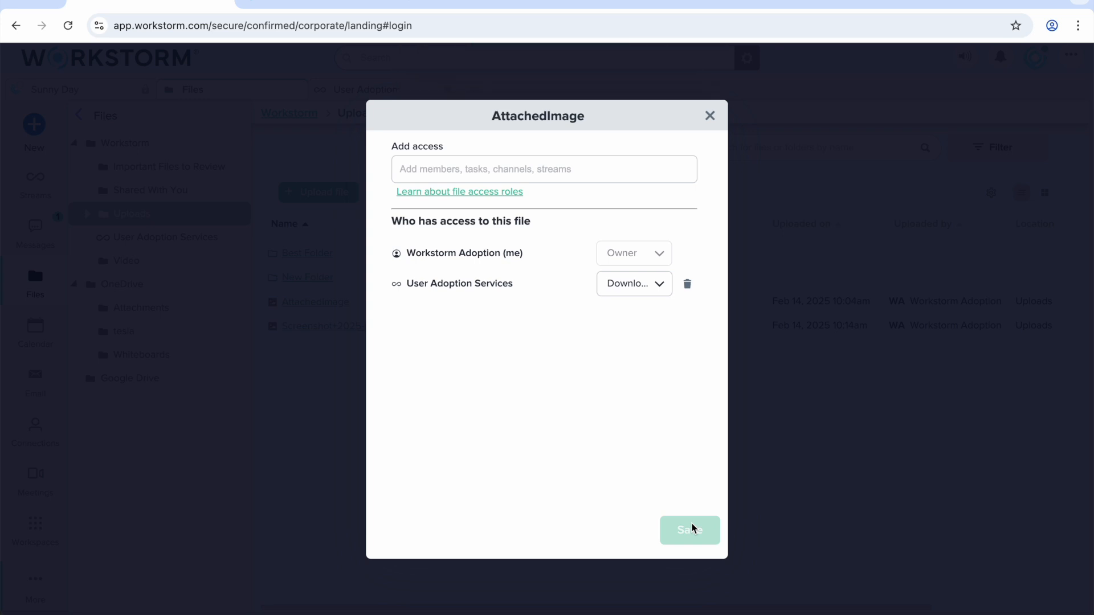
pyautogui.click(710, 116)
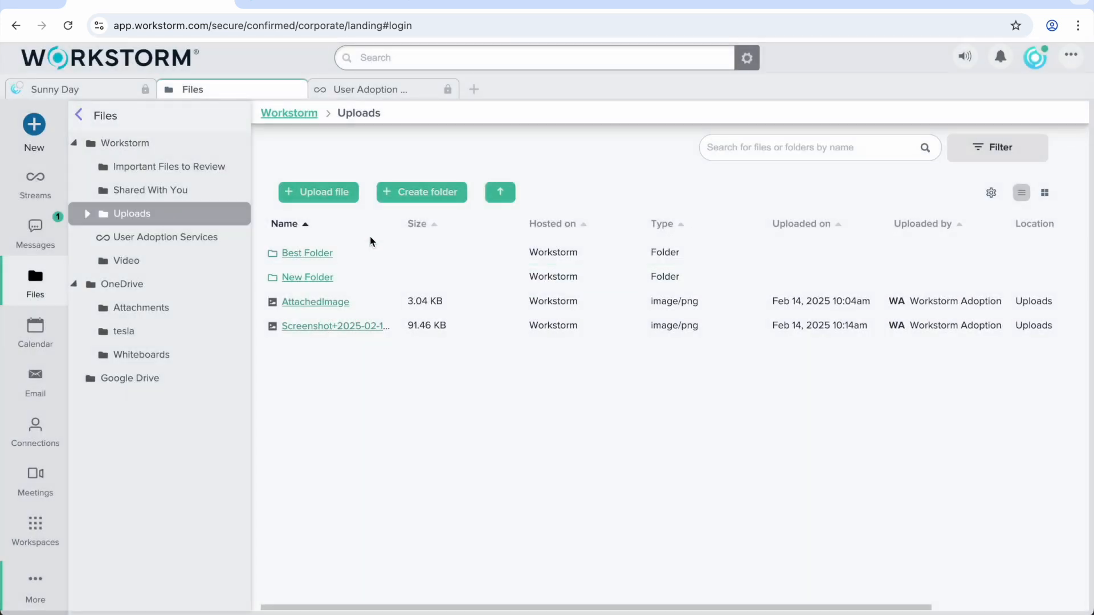
pyautogui.click(400, 87)
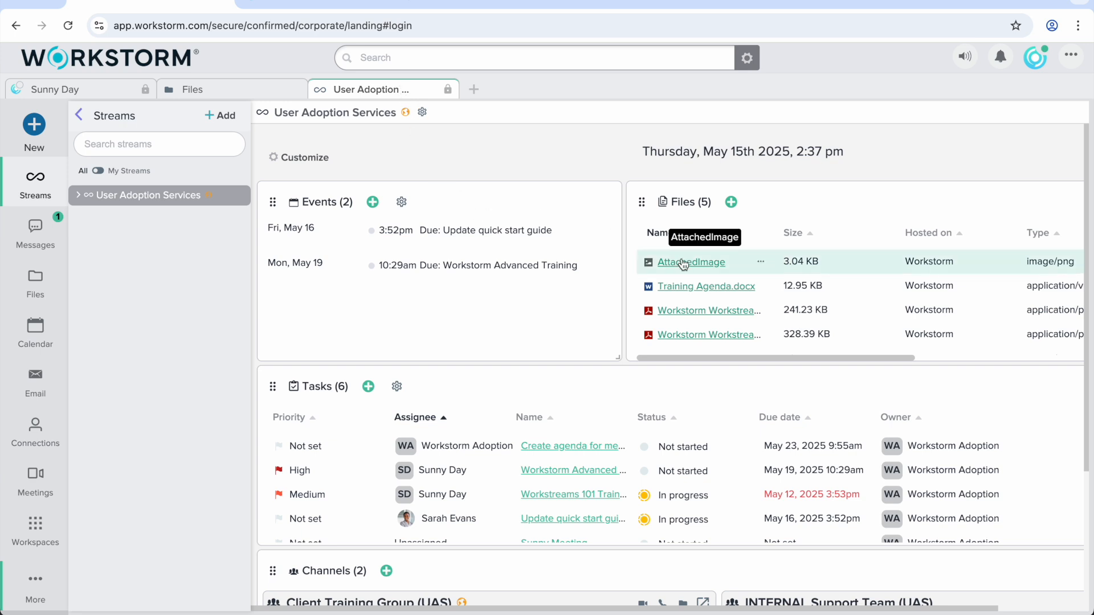
# Open the calendar and review the list of calendars, the agenda, and the work-week events.
pyautogui.click(35, 334)
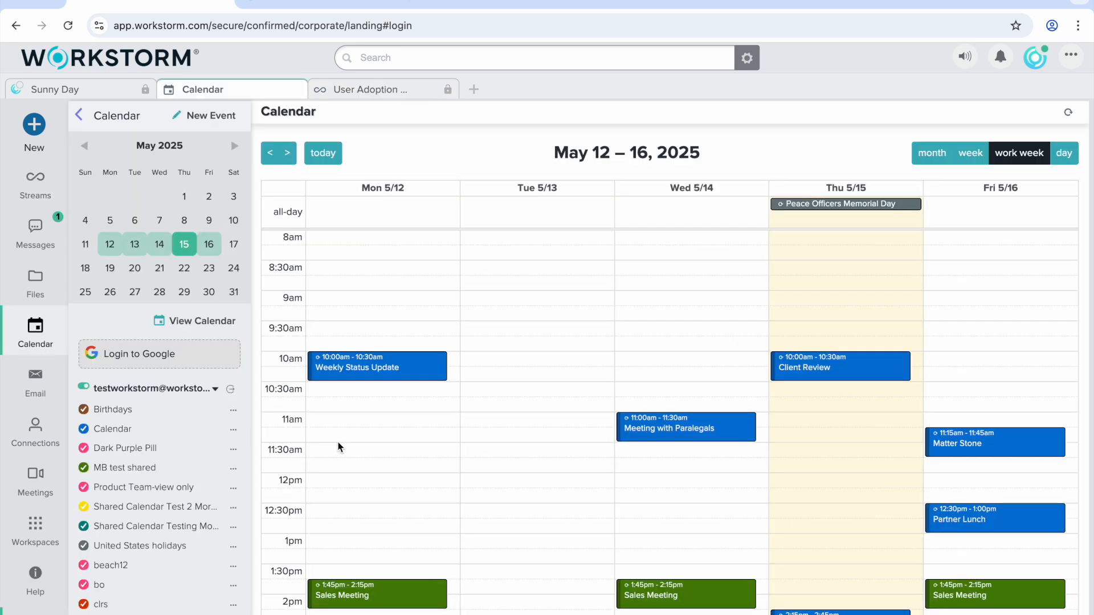
pyautogui.scroll(-2, 220, 565)
pyautogui.scroll(-2, 220, 565)
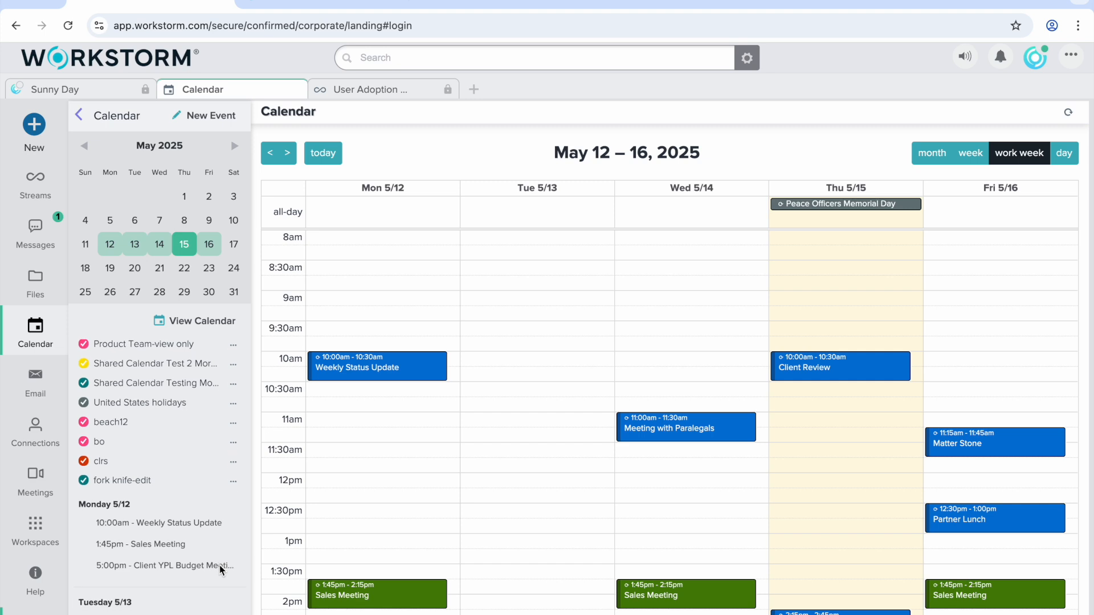
pyautogui.scroll(-2, 522, 564)
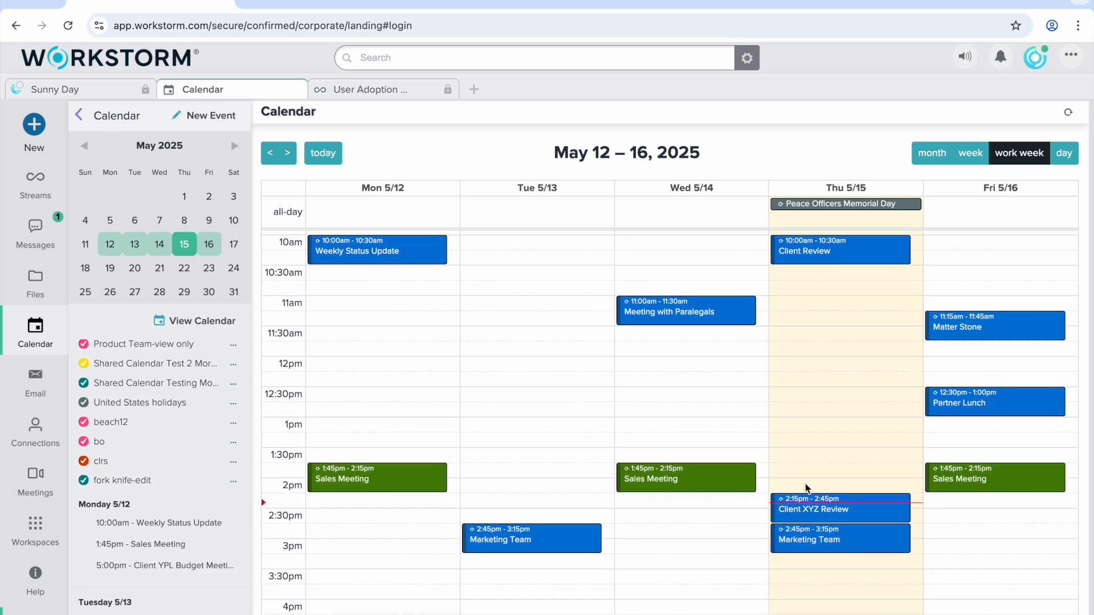
pyautogui.scroll(3, 727, 452)
pyautogui.scroll(-1, 407, 286)
# Start a new calendar event, enter its meeting title, add a video conference call, and review the generated invitation.
pyautogui.click(227, 117)
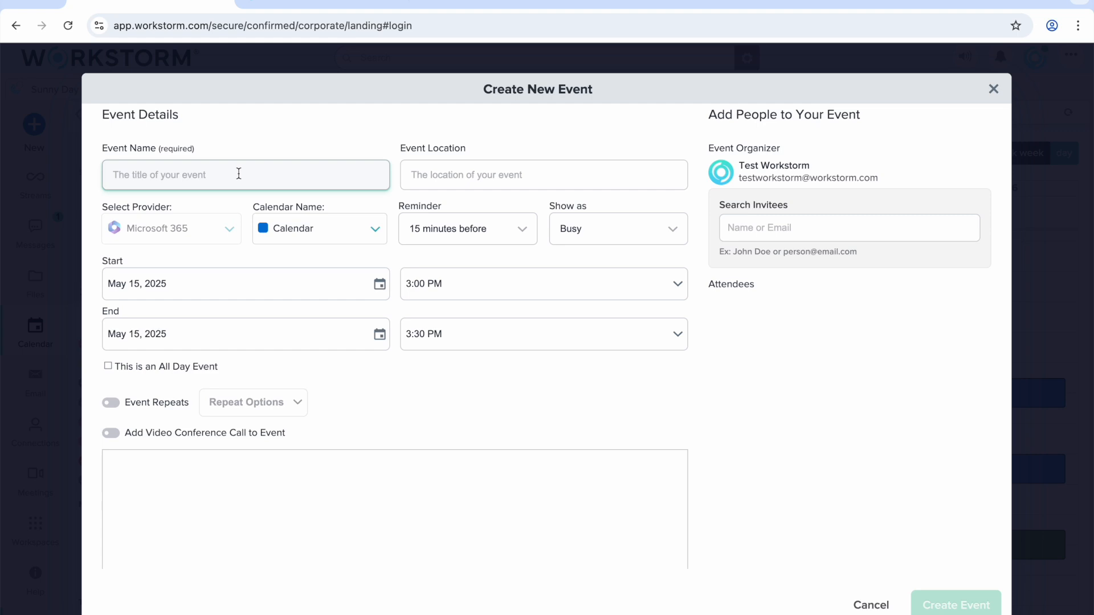
pyautogui.write("Sunny's Meeting")
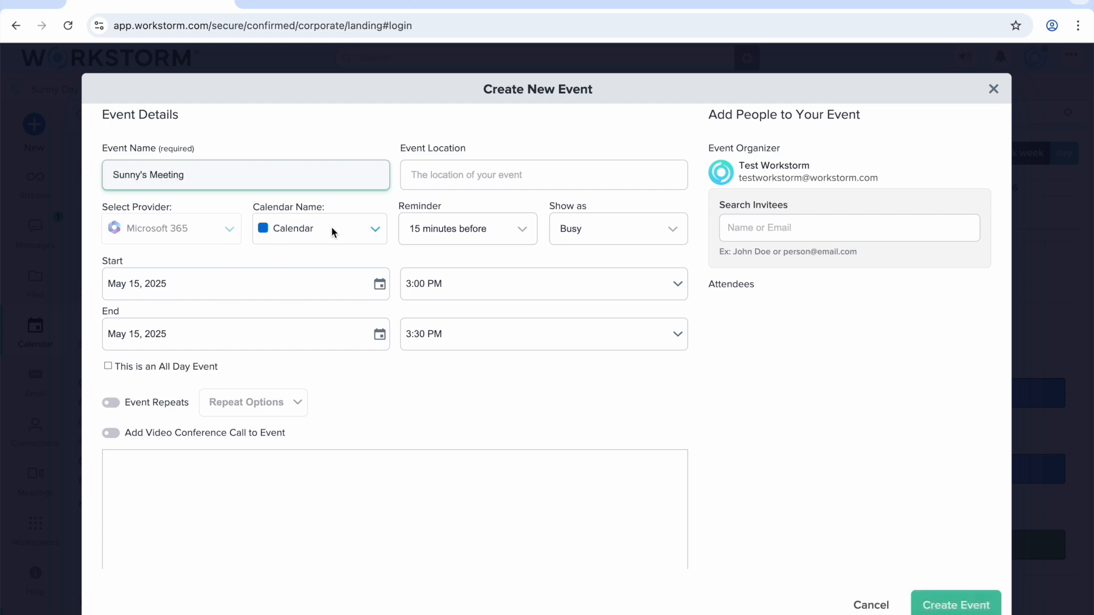
pyautogui.click(170, 436)
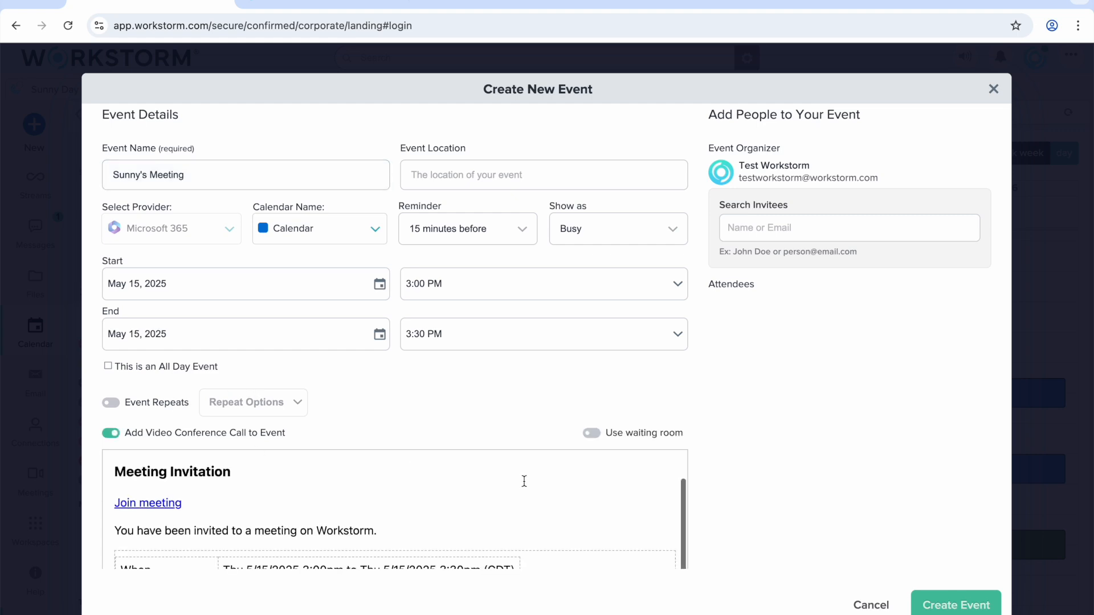
pyautogui.scroll(-2, 544, 534)
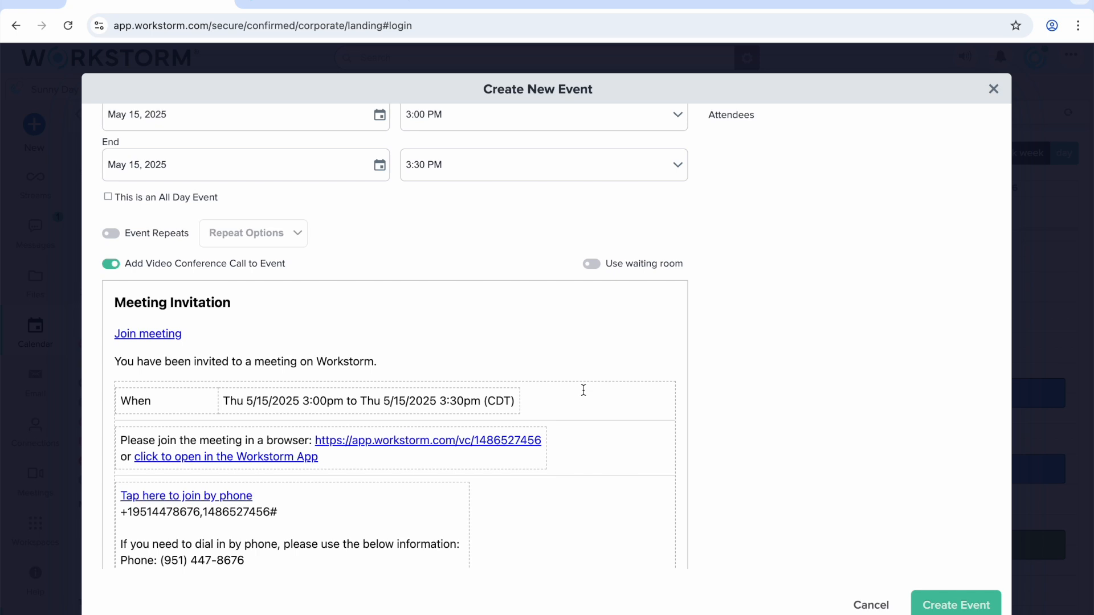
pyautogui.scroll(2, 786, 451)
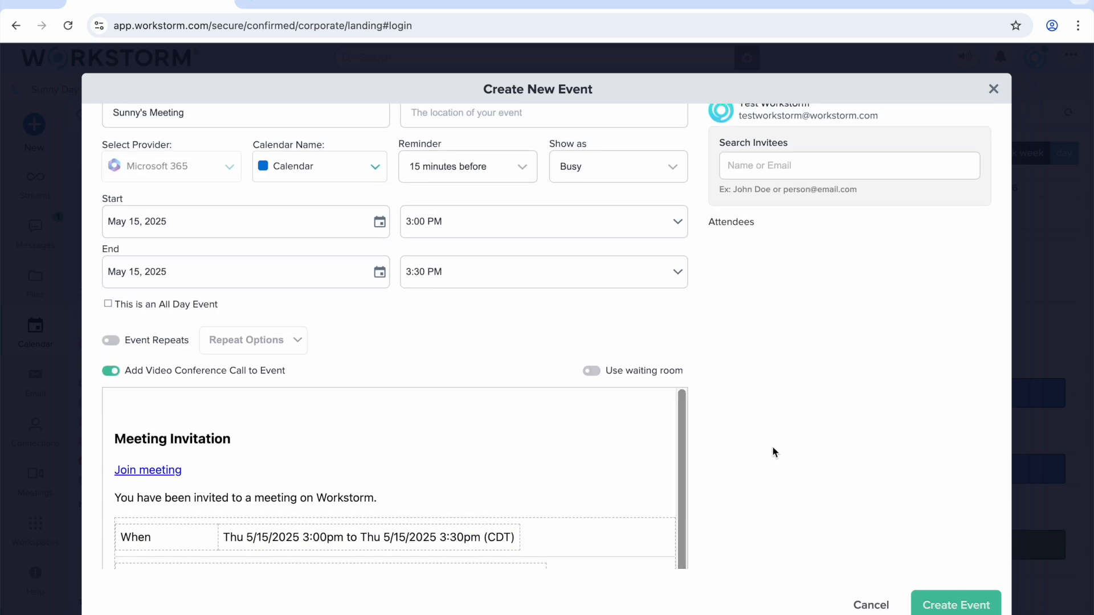
# Try the waiting room option and leave it off, create the event despite the scheduling conflict, and check it in the calendar.
pyautogui.click(668, 374)
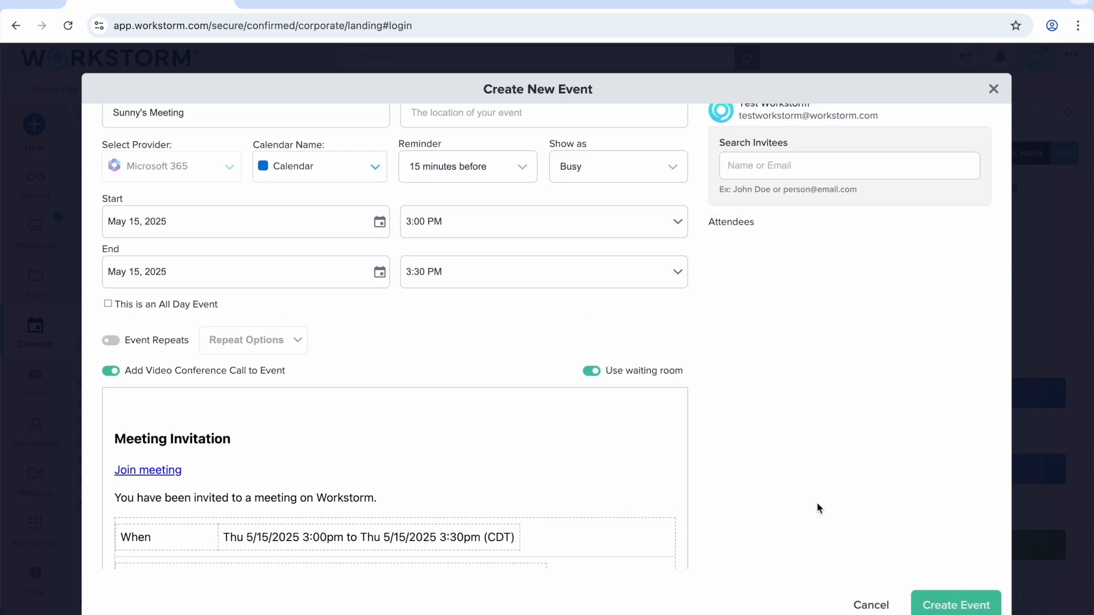
pyautogui.click(673, 377)
pyautogui.scroll(1, 671, 376)
pyautogui.click(828, 224)
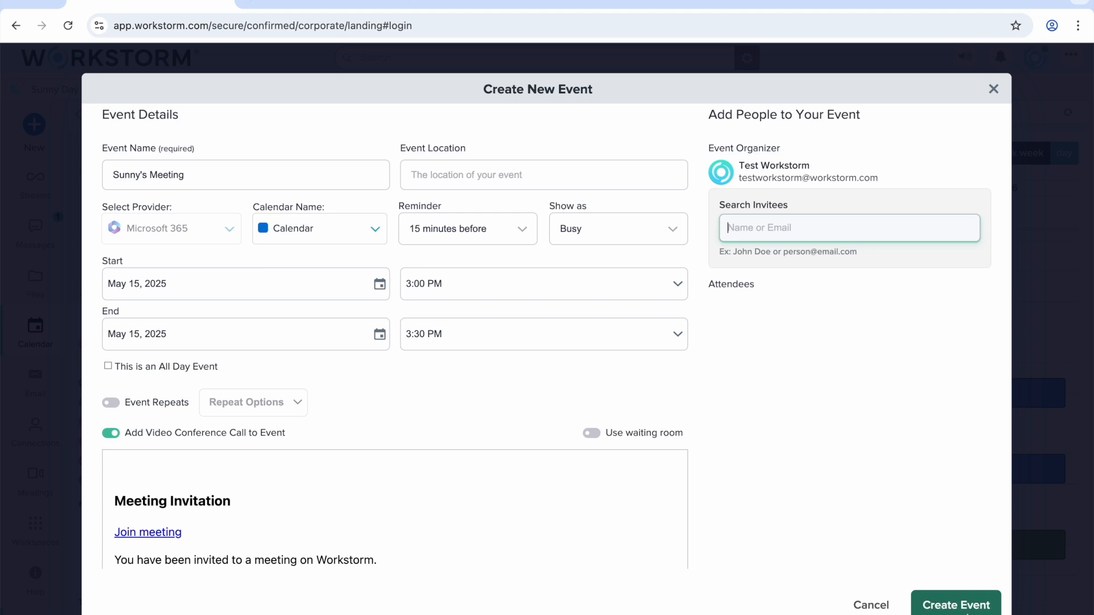
pyautogui.click(966, 609)
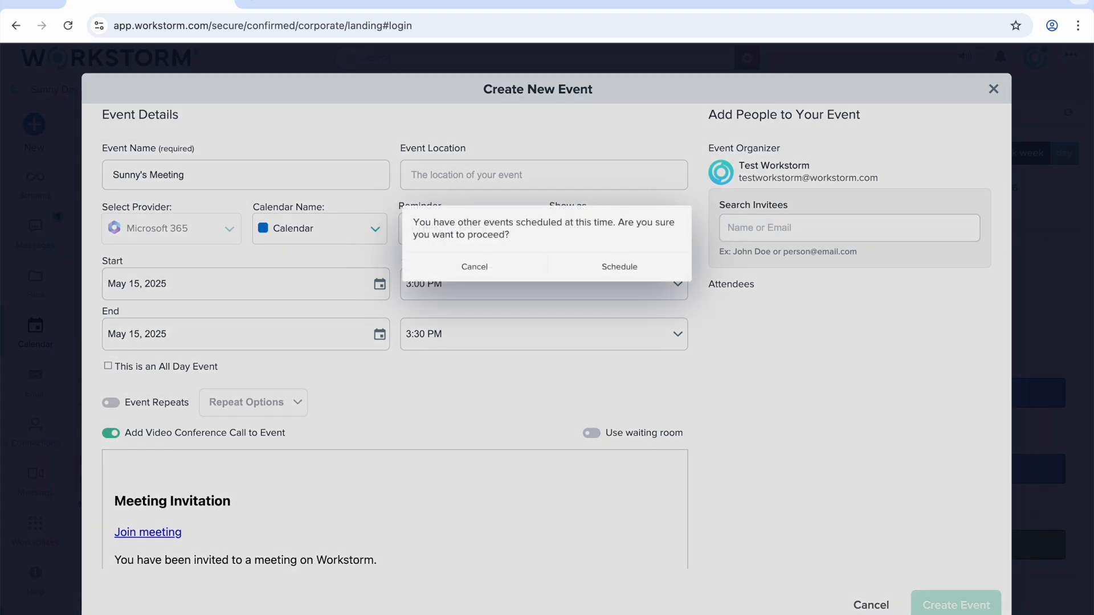
pyautogui.click(644, 276)
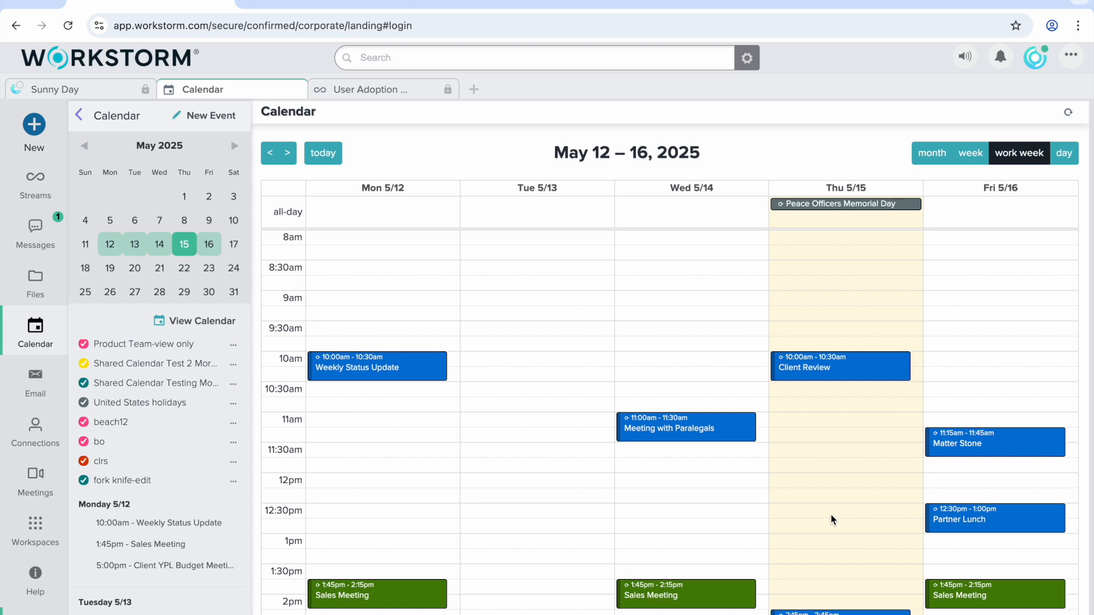
pyautogui.scroll(-5, 831, 514)
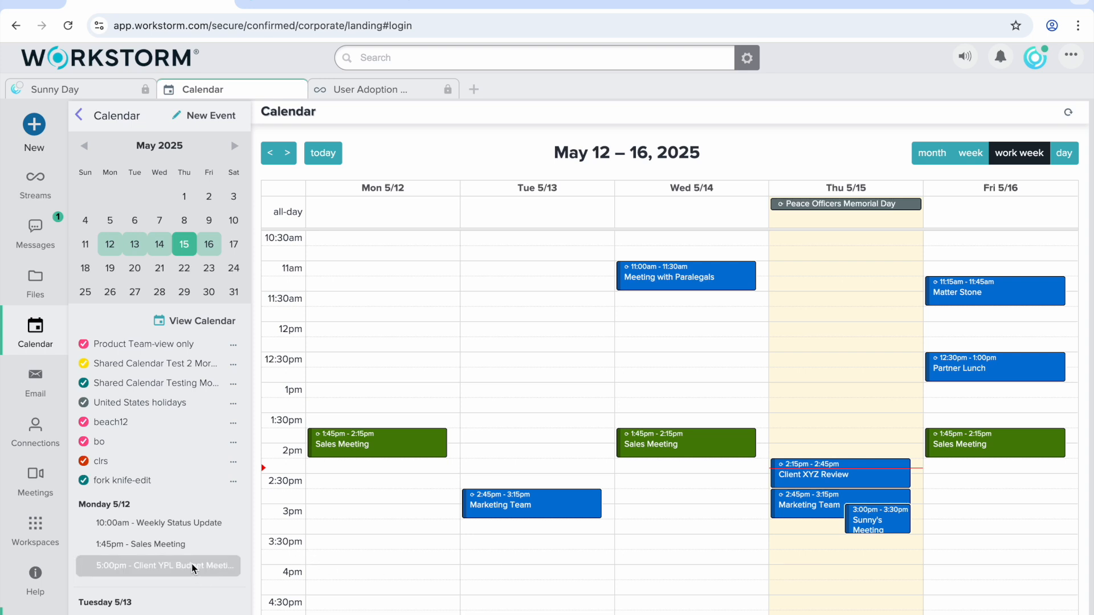
# Open the email inbox and start a task from the Dropbox sign-in email in the User Adoption Services stream.
pyautogui.click(35, 381)
pyautogui.click(174, 152)
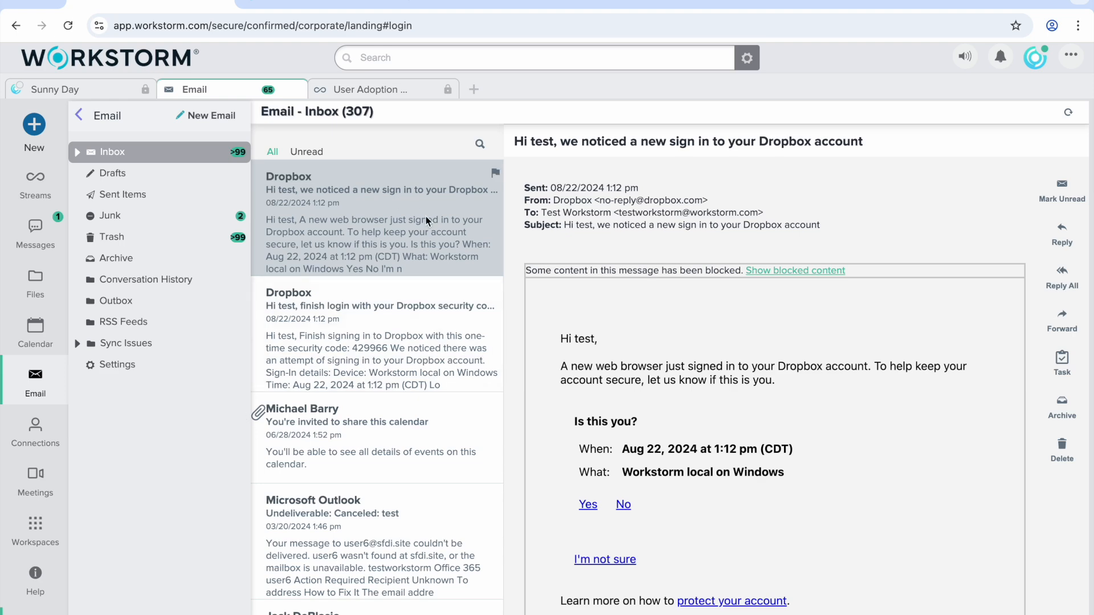
pyautogui.click(1066, 367)
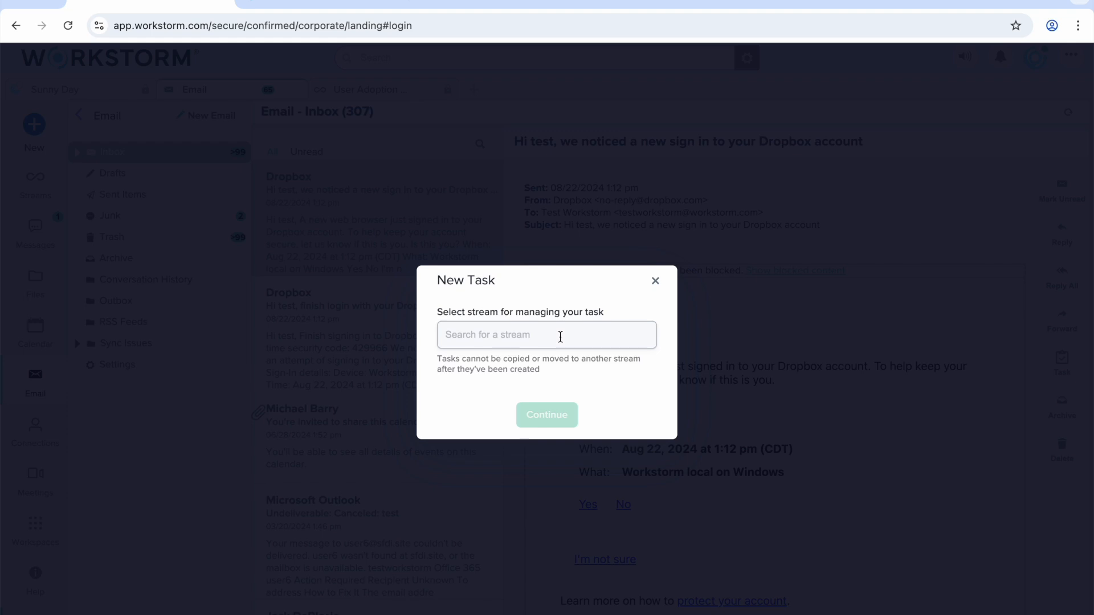
pyautogui.write('user')
pyautogui.click(539, 359)
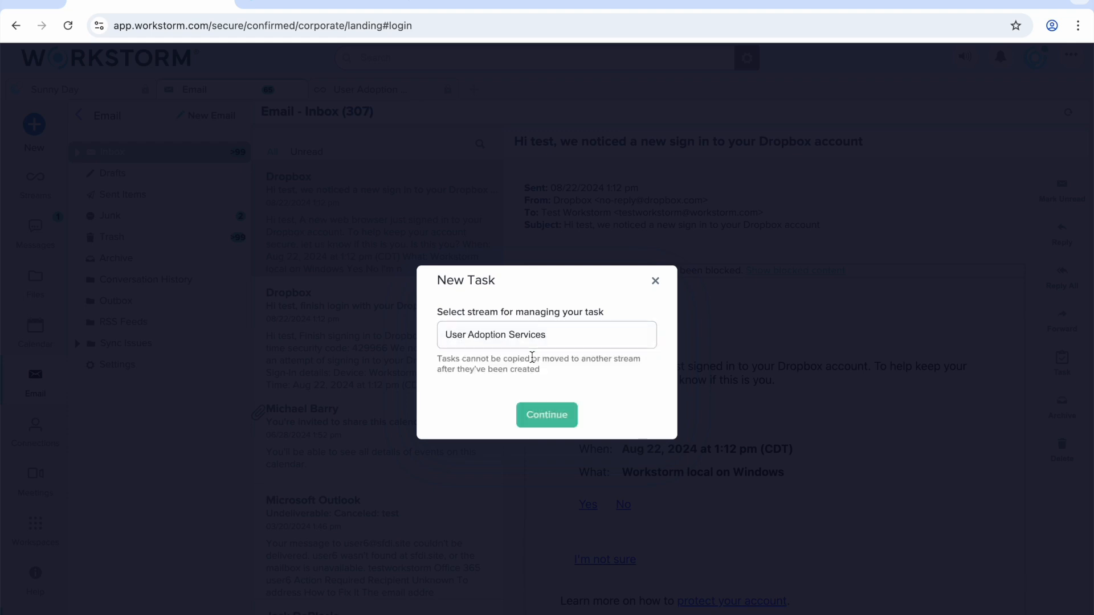
pyautogui.click(552, 415)
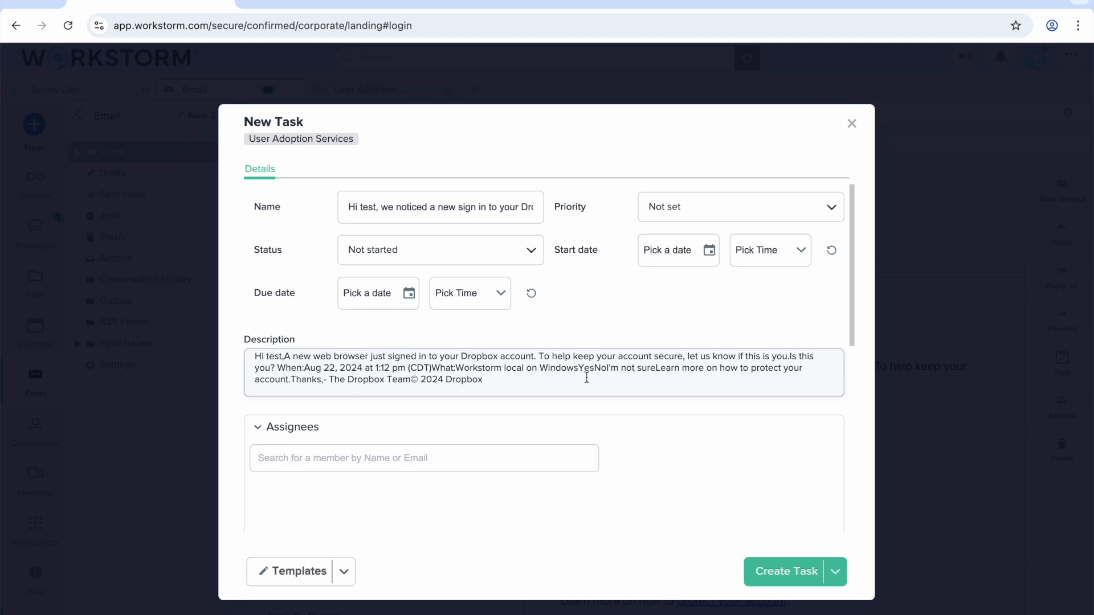
# Review the new task's details, assignees and watchers, and close the form without creating the task.
pyautogui.scroll(-2, 564, 444)
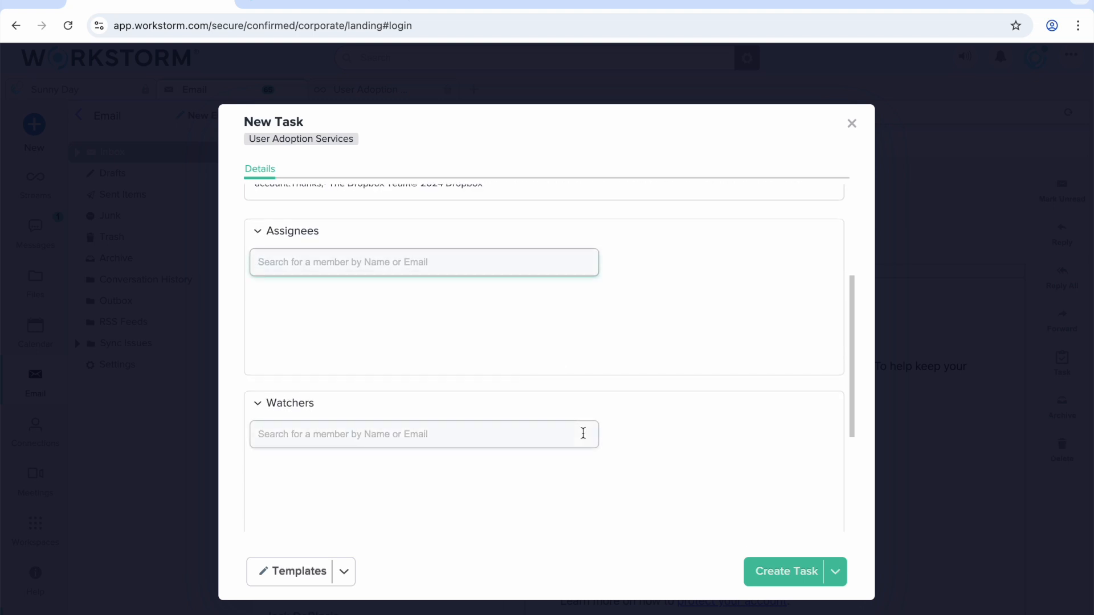
pyautogui.scroll(-3, 581, 432)
pyautogui.scroll(5, 692, 420)
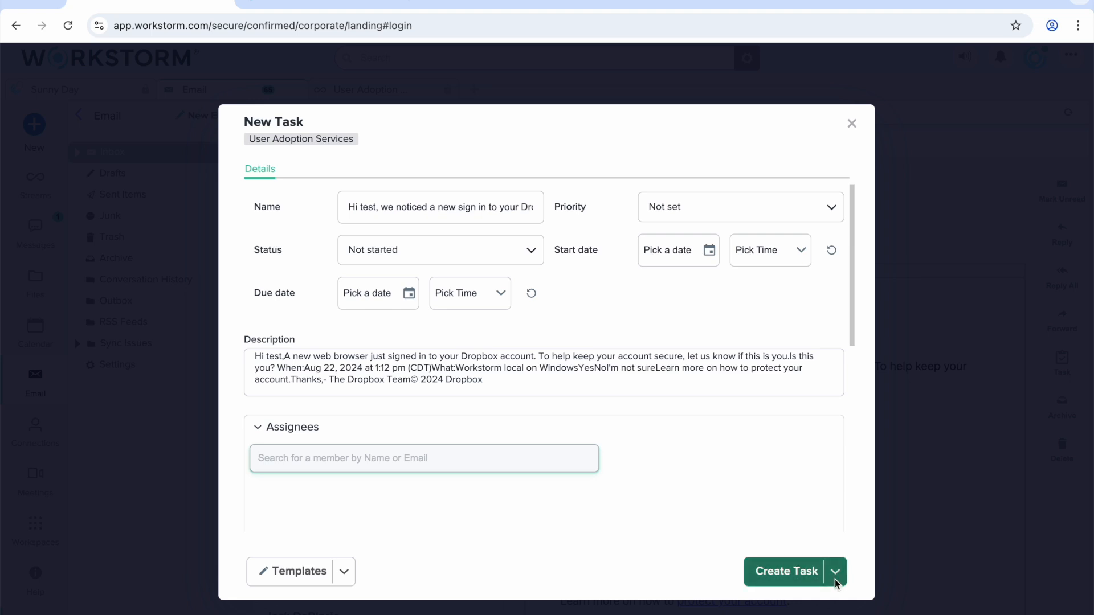
pyautogui.click(851, 123)
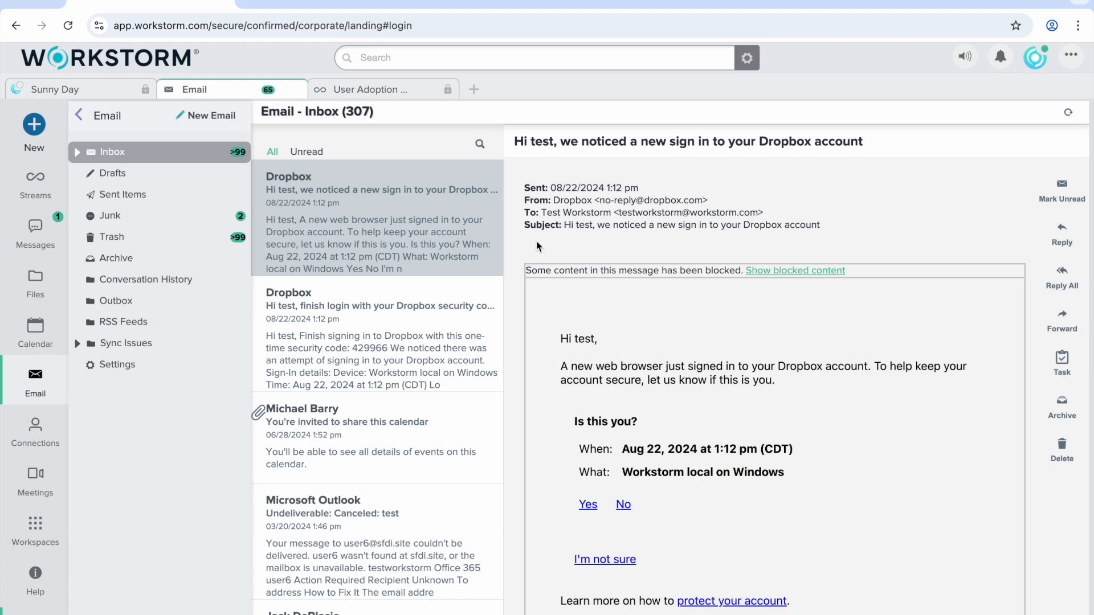
# Open Connections and browse its different connection lists.
pyautogui.click(40, 431)
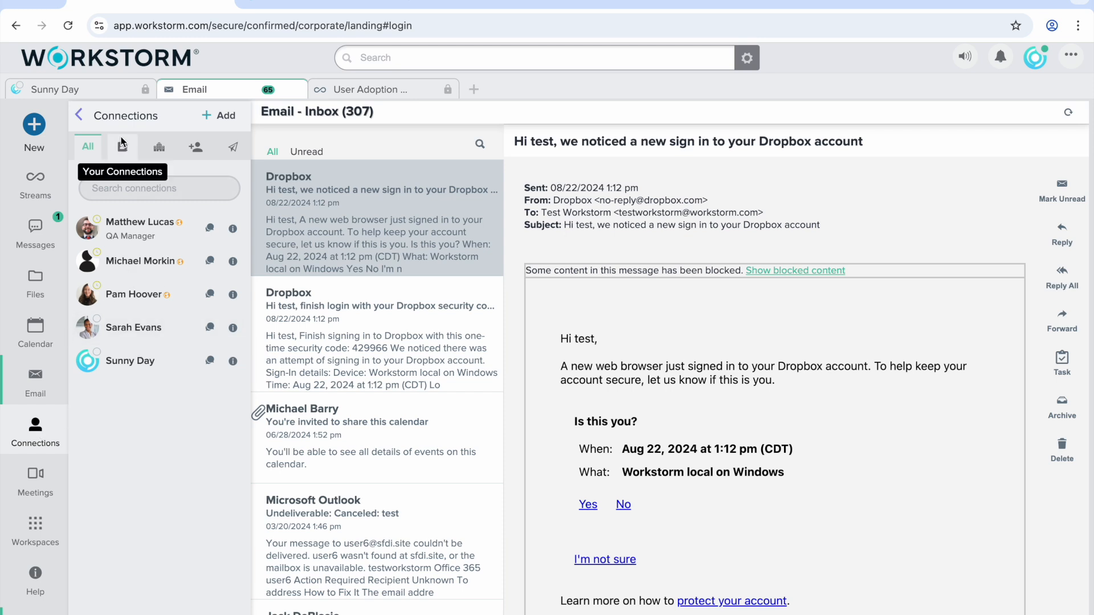
pyautogui.click(160, 146)
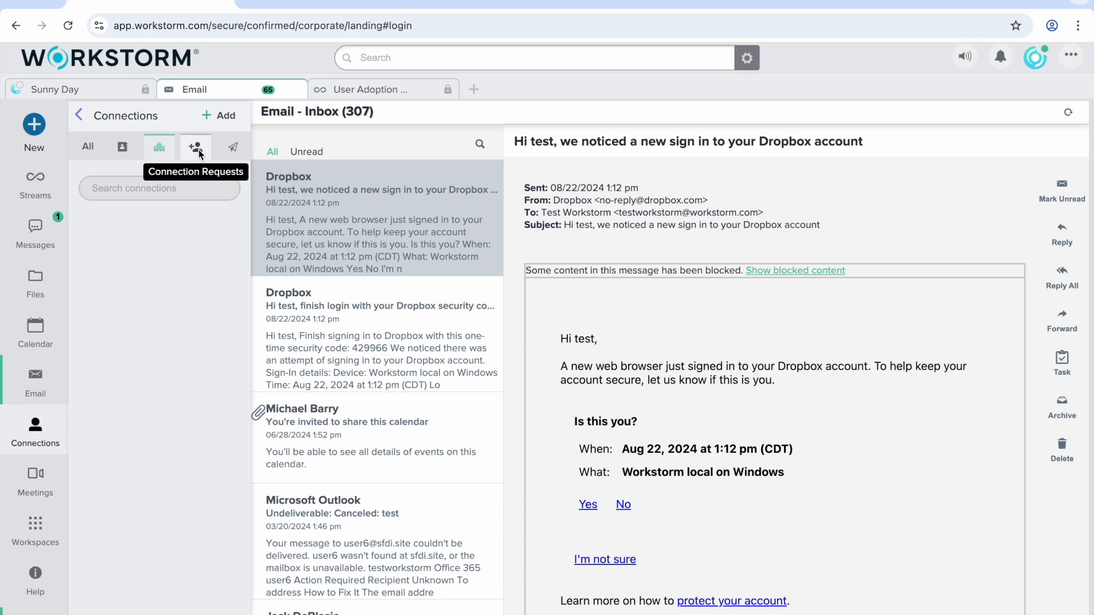
pyautogui.click(232, 147)
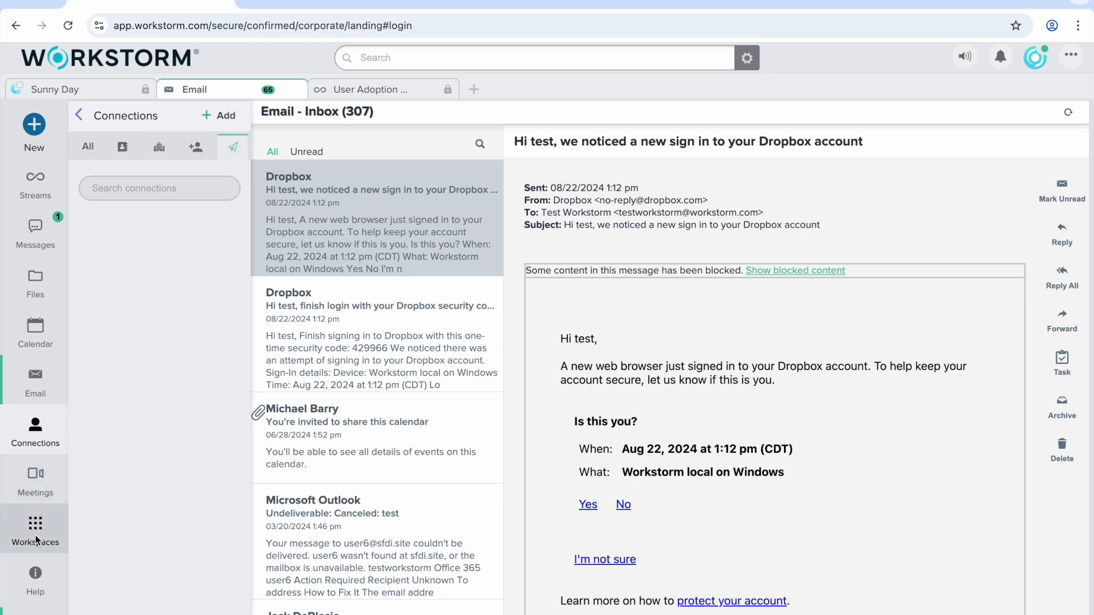
# Review the options for starting or scheduling a meeting in Meetings, view the Calendar's event option, and return to Meetings.
pyautogui.click(50, 490)
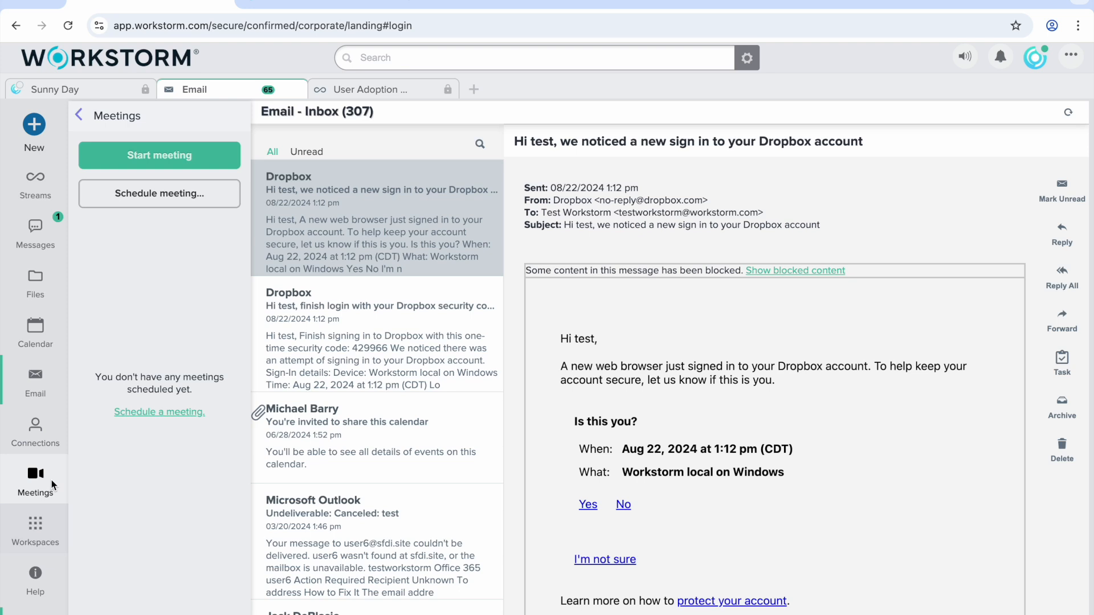
pyautogui.click(46, 346)
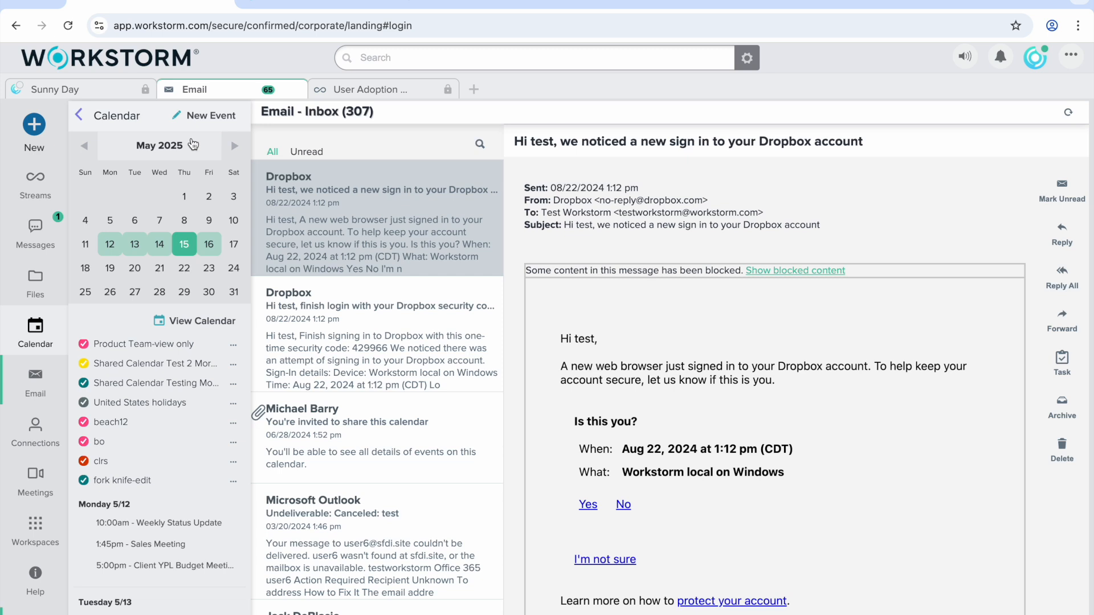
pyautogui.click(49, 494)
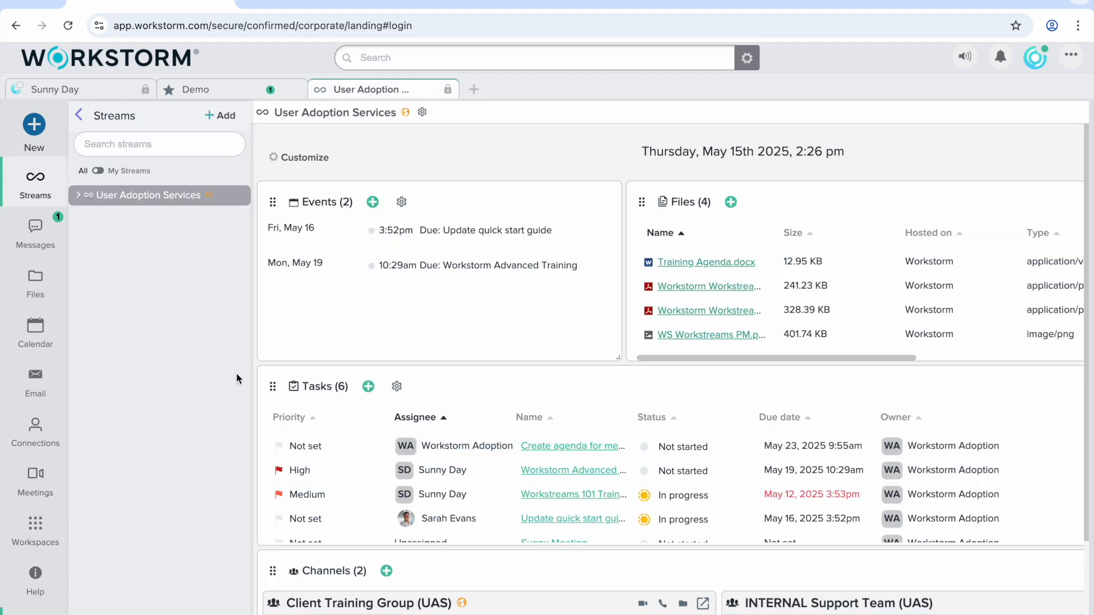
# Open the account settings from the general options.
pyautogui.click(1071, 55)
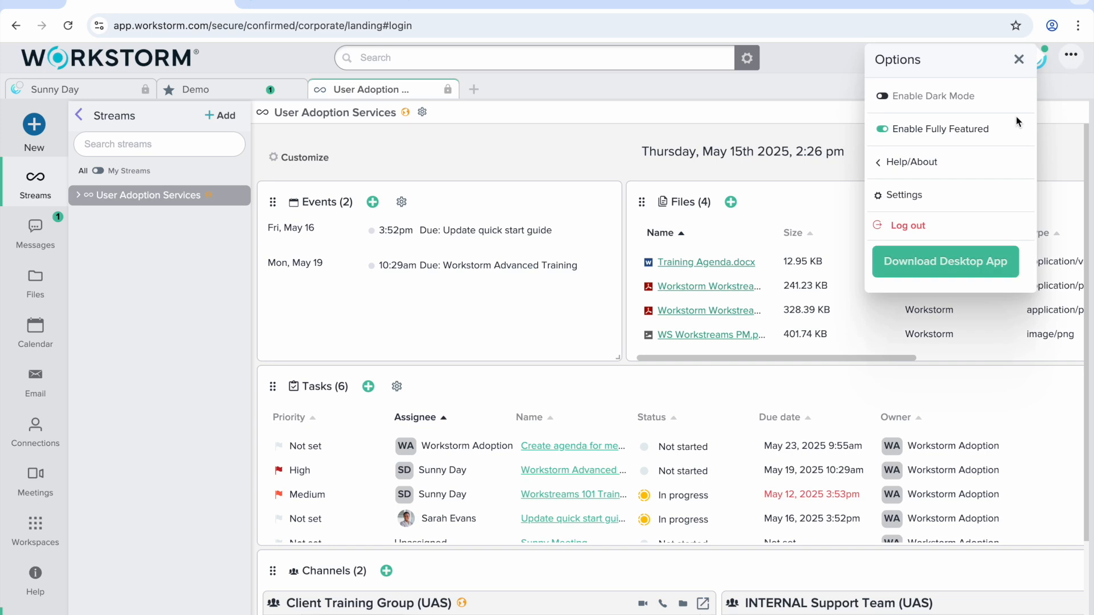
pyautogui.click(949, 208)
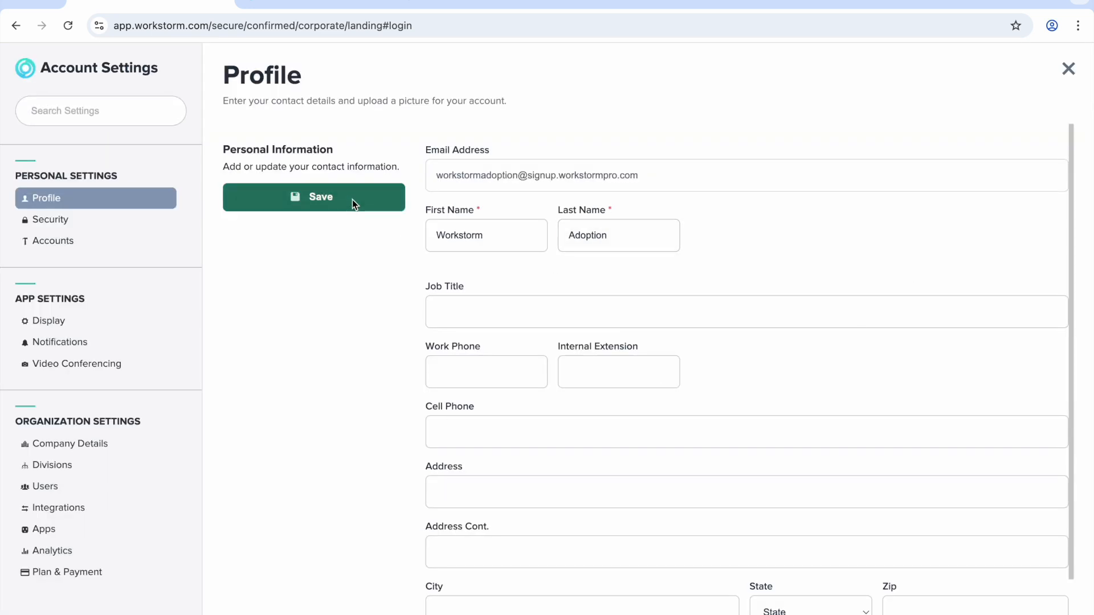
# Review the personal information fields in the profile settings and the third-party account integrations for Google and Microsoft 365.
pyautogui.scroll(-2, 366, 319)
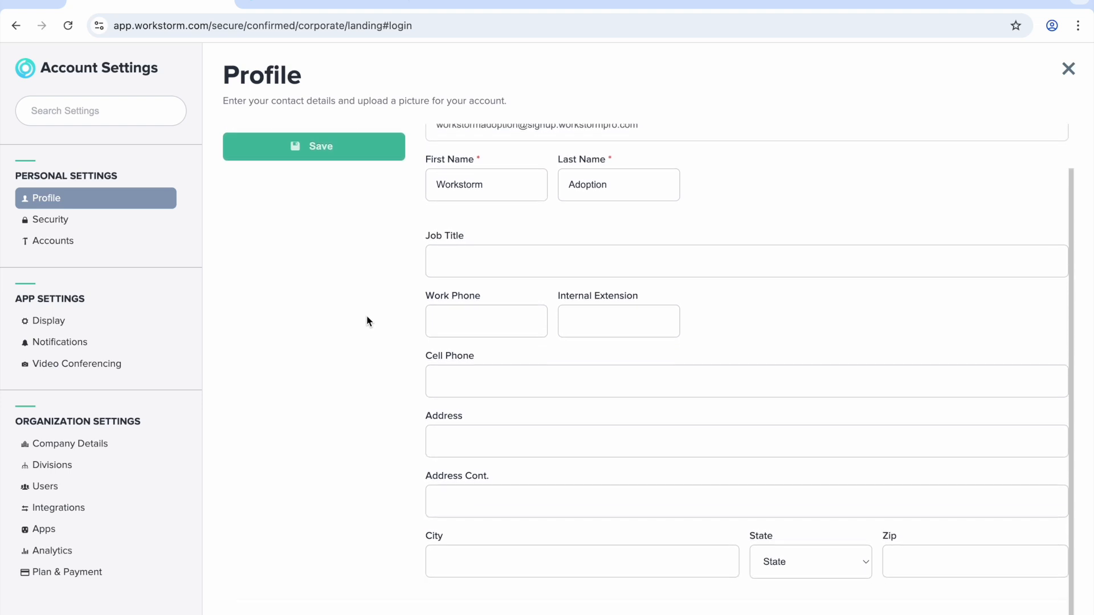
pyautogui.scroll(2, 366, 320)
pyautogui.scroll(-2, 544, 433)
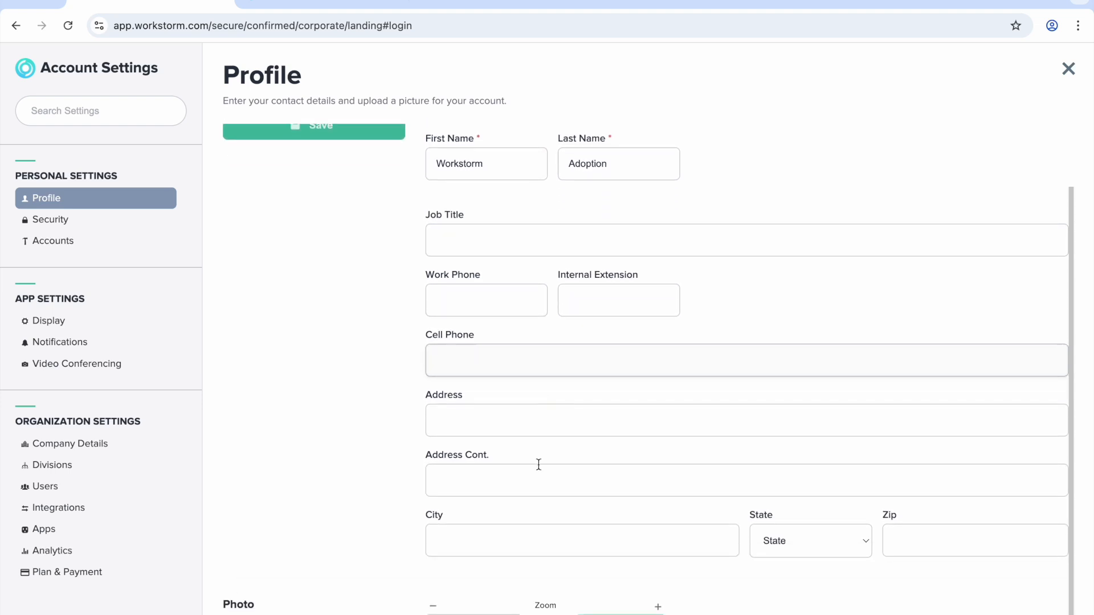
pyautogui.click(137, 239)
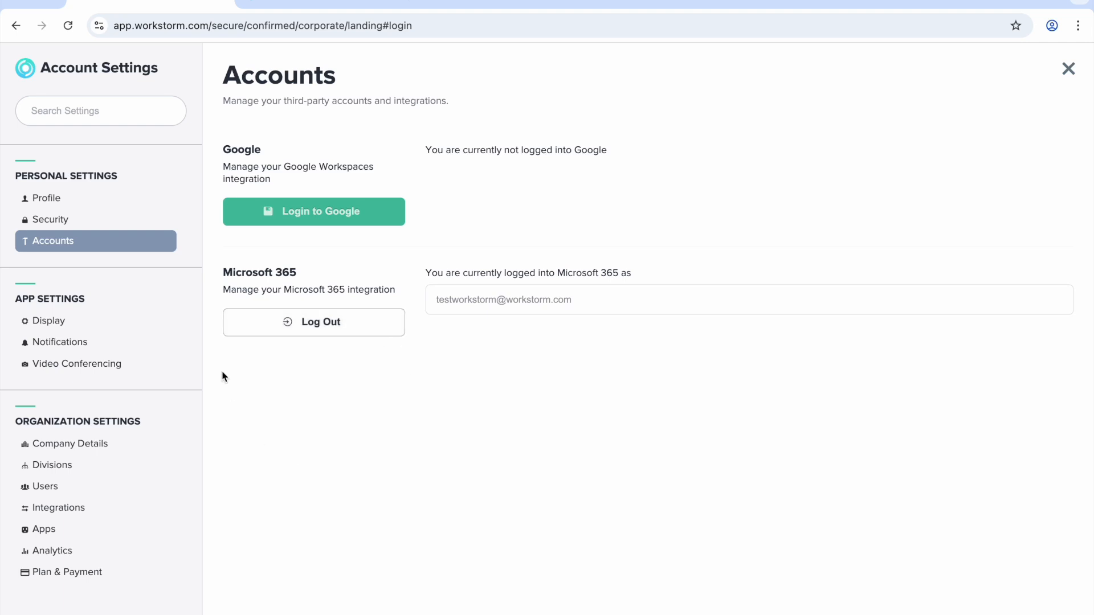
# Review the display, notification and video conferencing settings, and close the account settings.
pyautogui.click(142, 323)
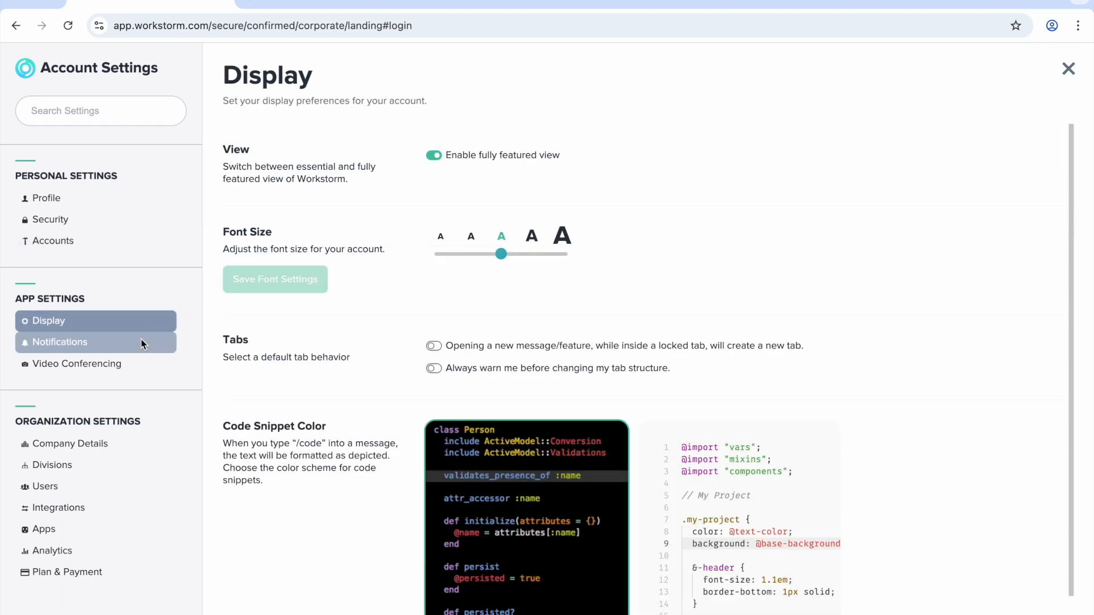
pyautogui.click(141, 342)
pyautogui.click(134, 366)
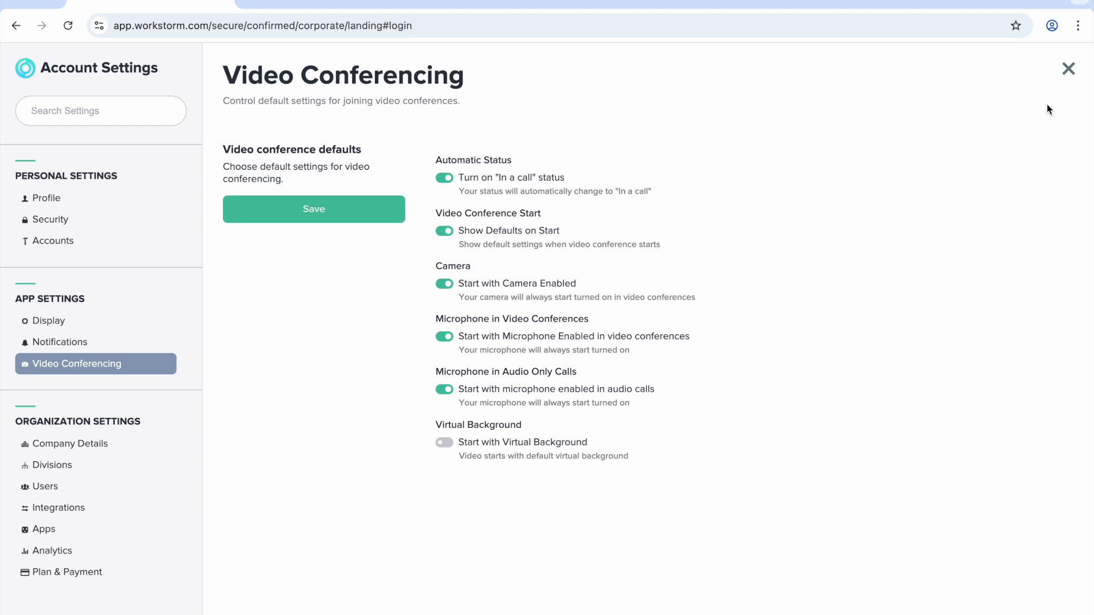
pyautogui.click(1068, 68)
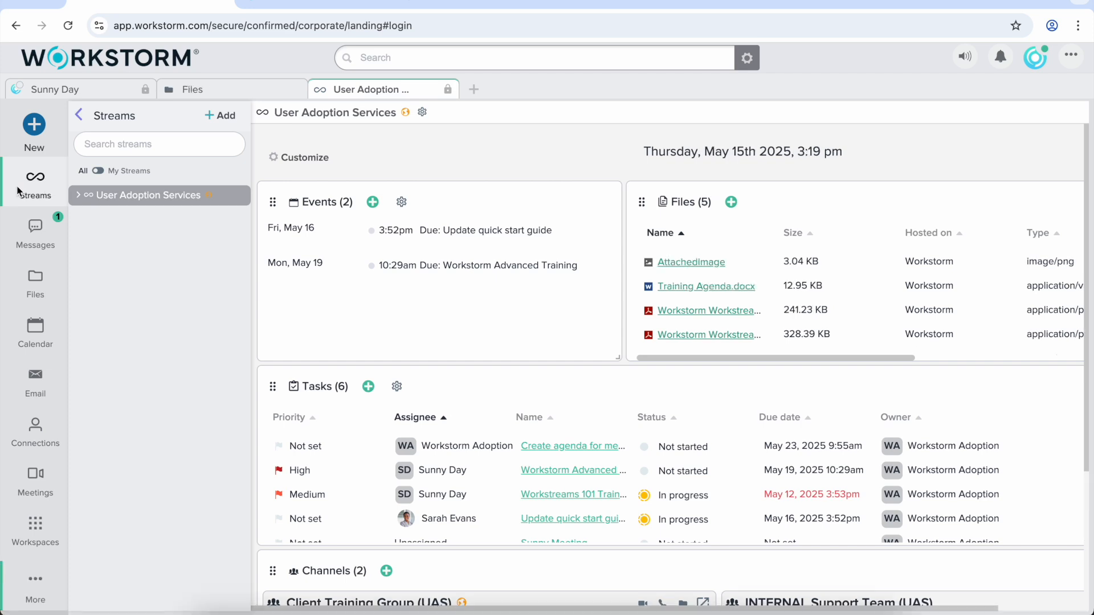
# View the list of new items that can be created, and close it without choosing one.
pyautogui.click(35, 130)
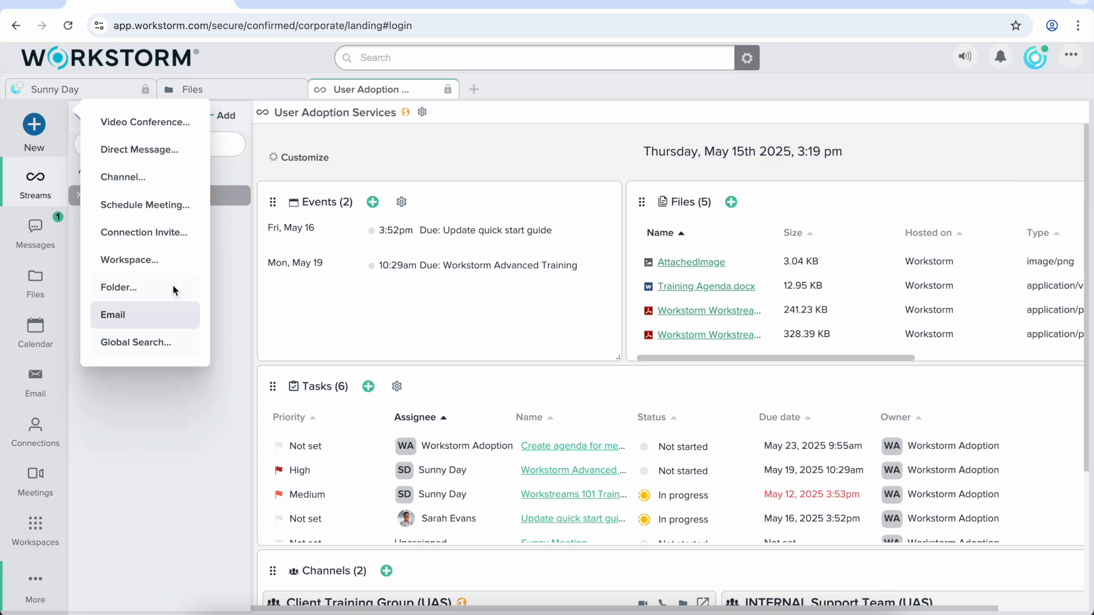
pyautogui.click(36, 134)
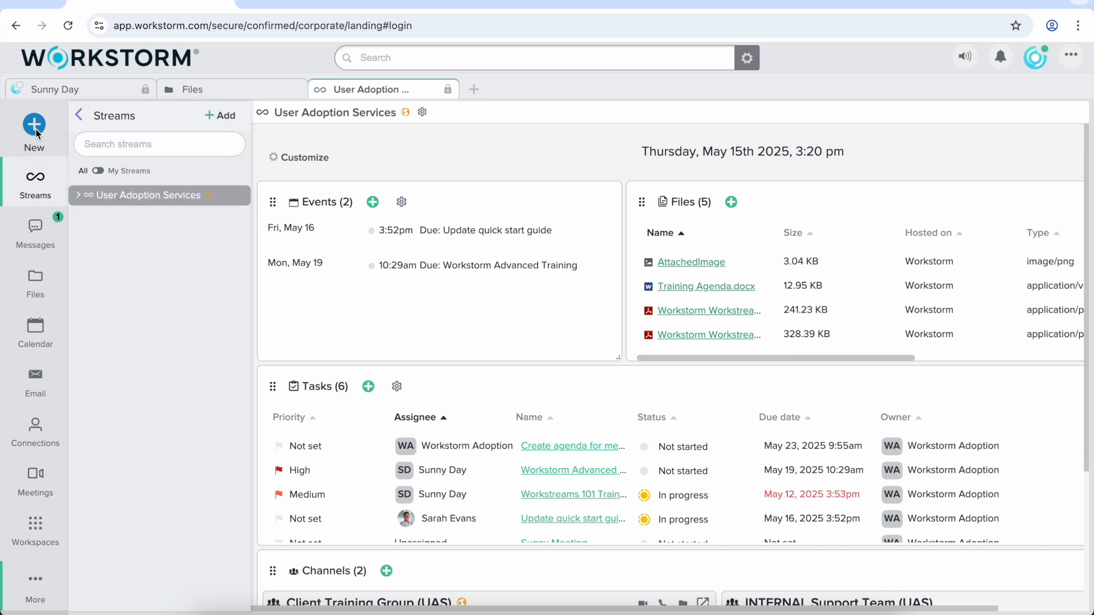